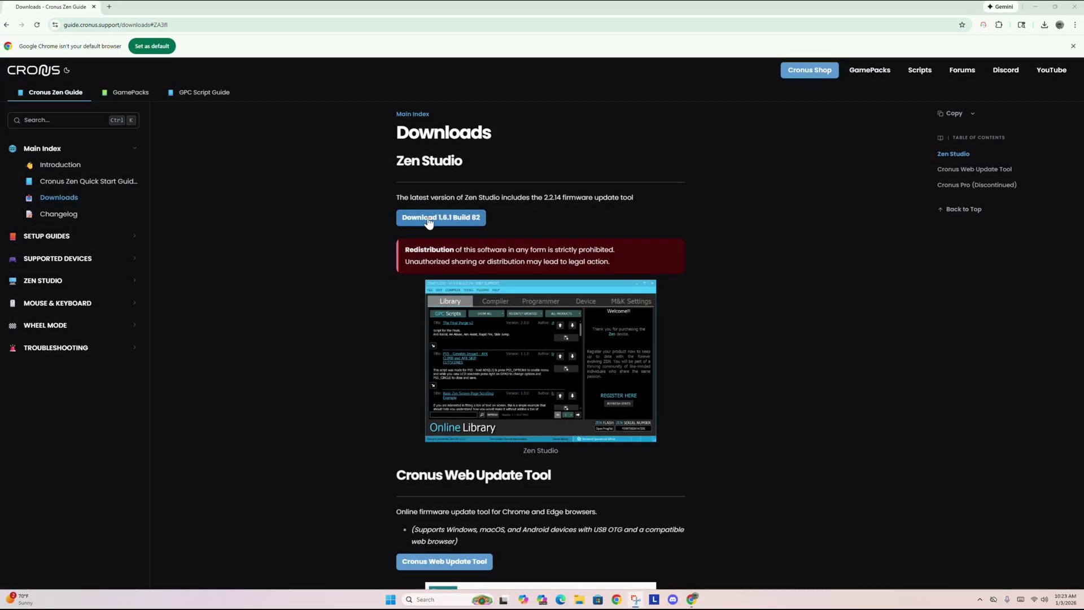
Download the Zen Studio 1.6.1 Build 82 installer and show it in its Downloads folder
left_click(425, 219)
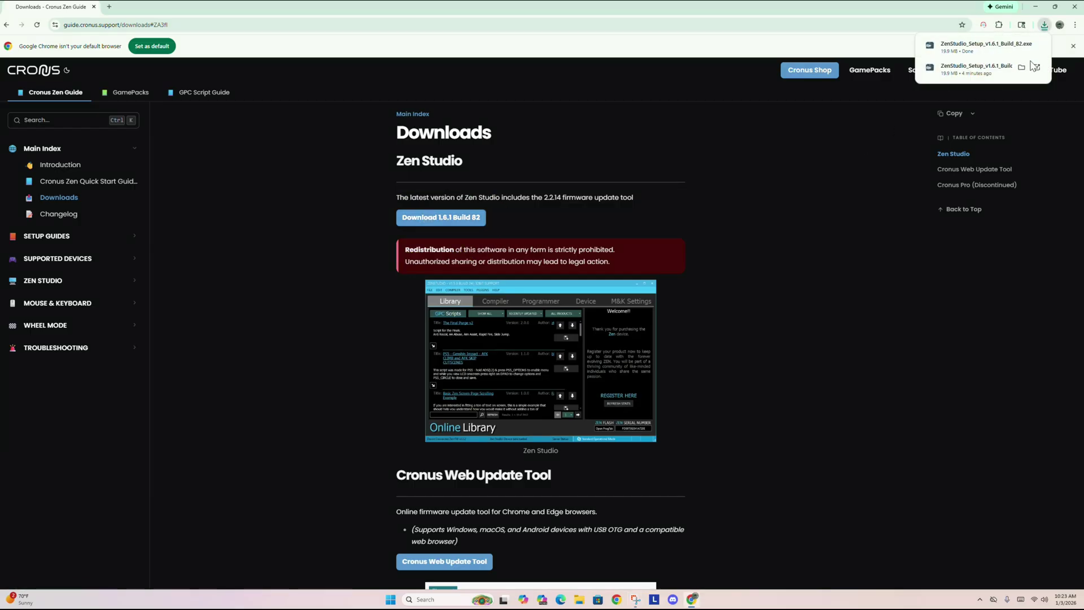
mouse_move(960, 73)
left_click(1021, 67)
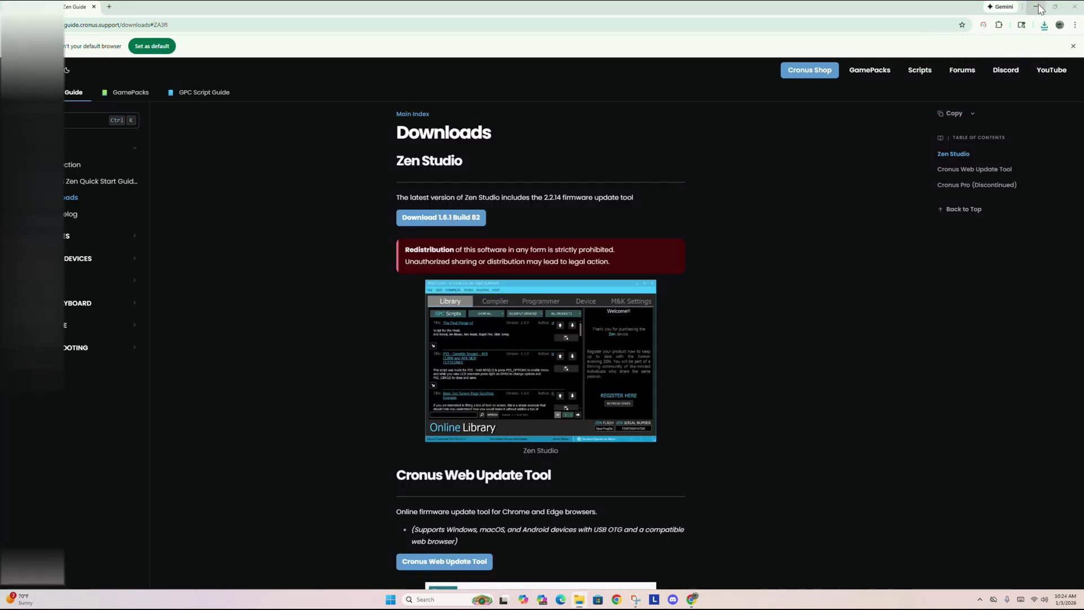
Move ZenStudio_Setup_v1.6.1_Build_82.exe onto the desktop, close Downloads, and launch the installer
left_click(1038, 7)
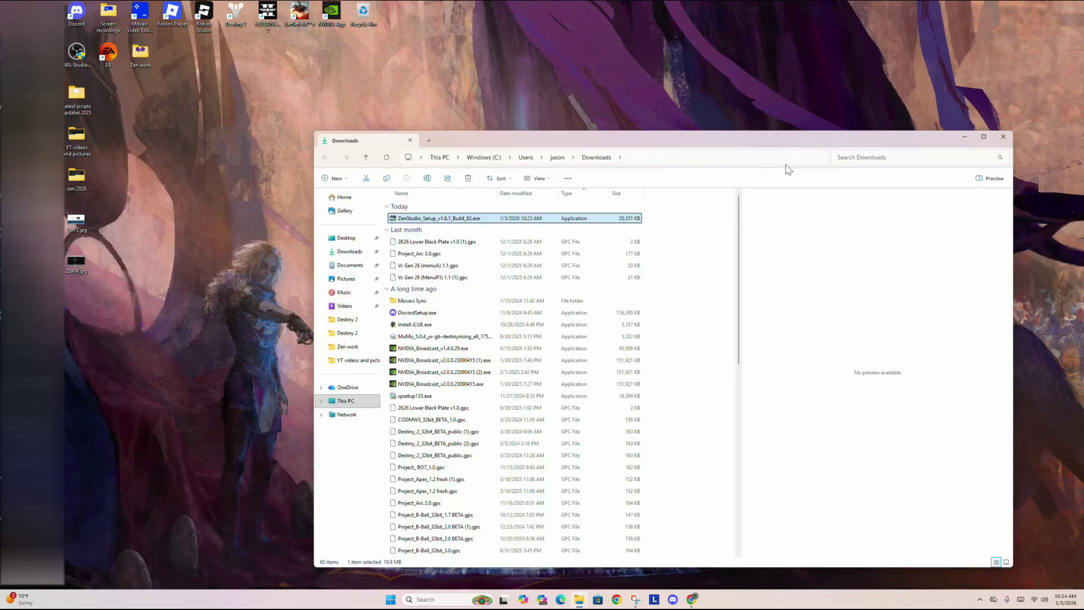
left_click_drag(434, 221, 367, 111)
left_click(410, 141)
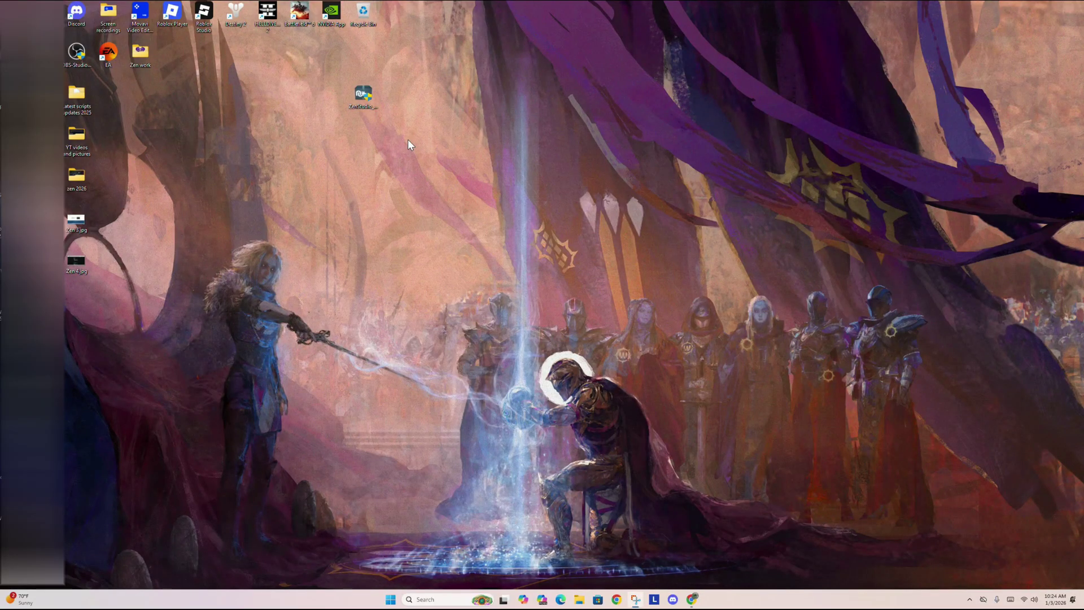
double_click(359, 93)
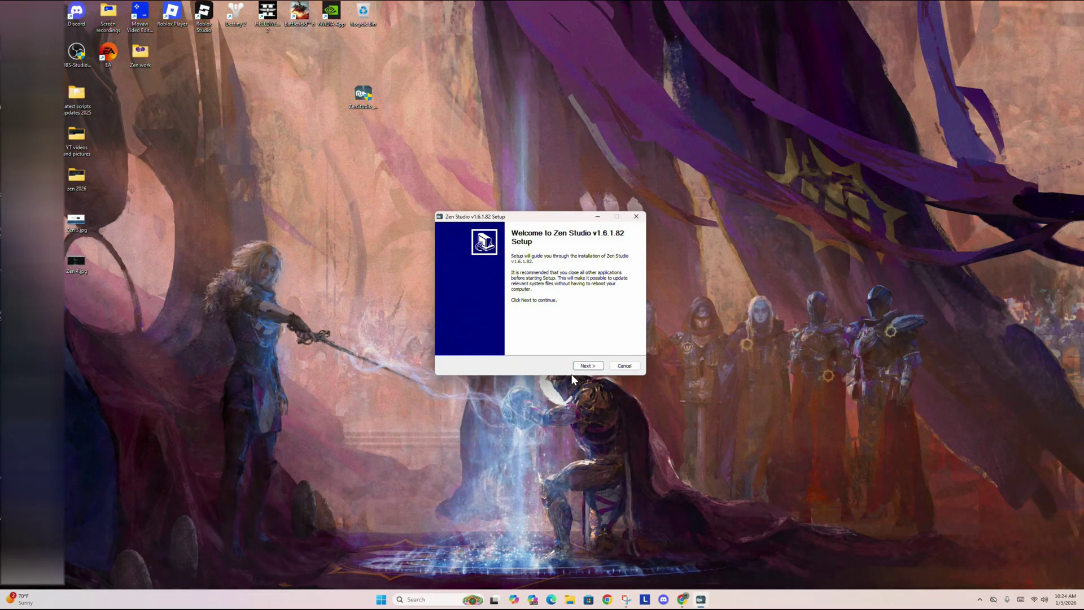
Install Zen Studio v1.6.1.82 with default options and reposition the new desktop shortcuts
left_click(587, 367)
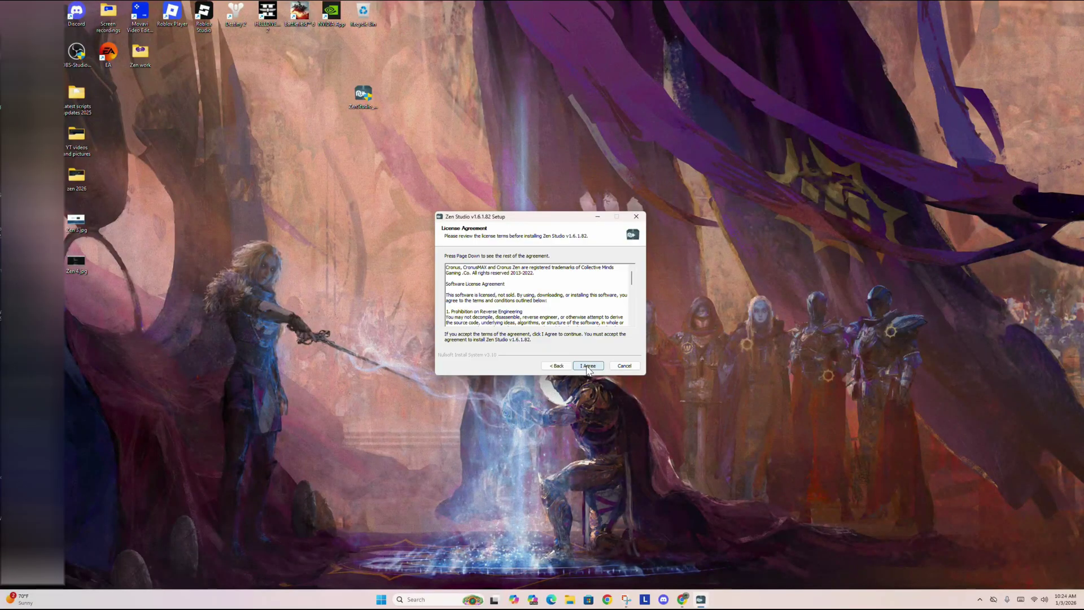
left_click(588, 367)
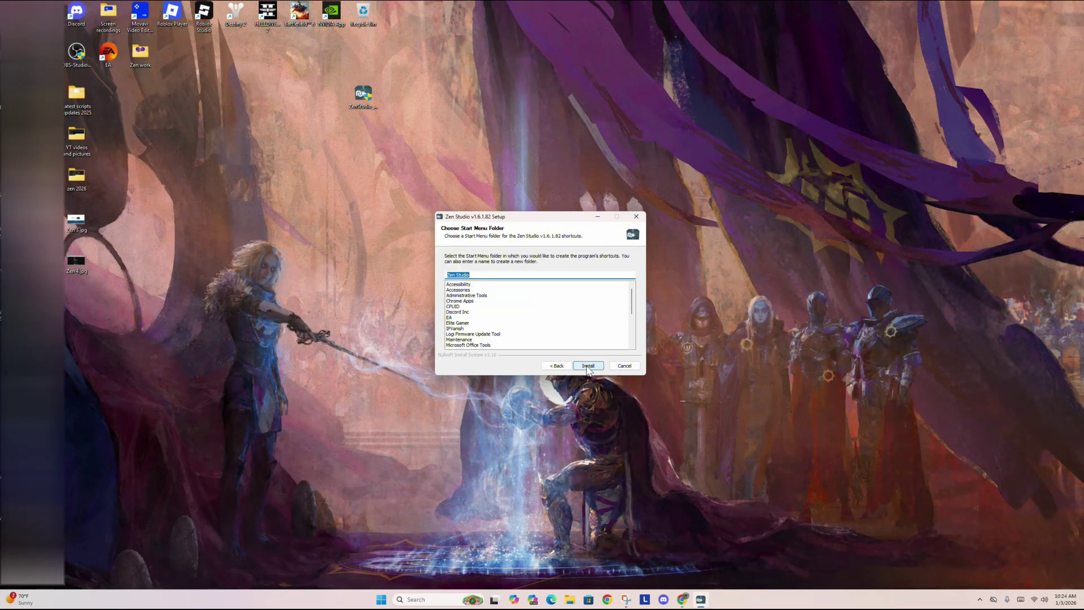
left_click(588, 367)
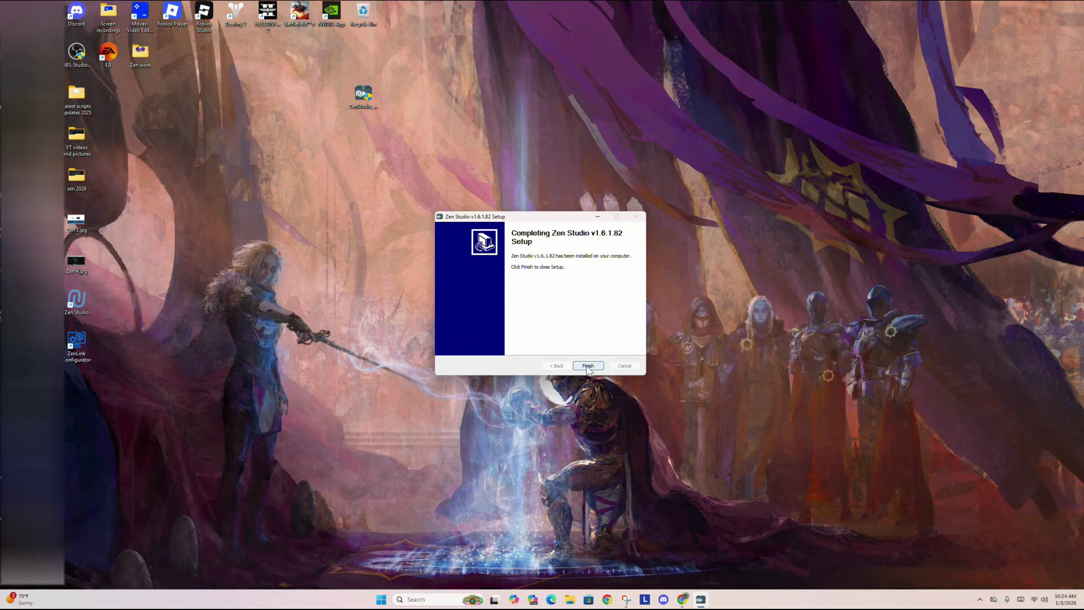
left_click(588, 367)
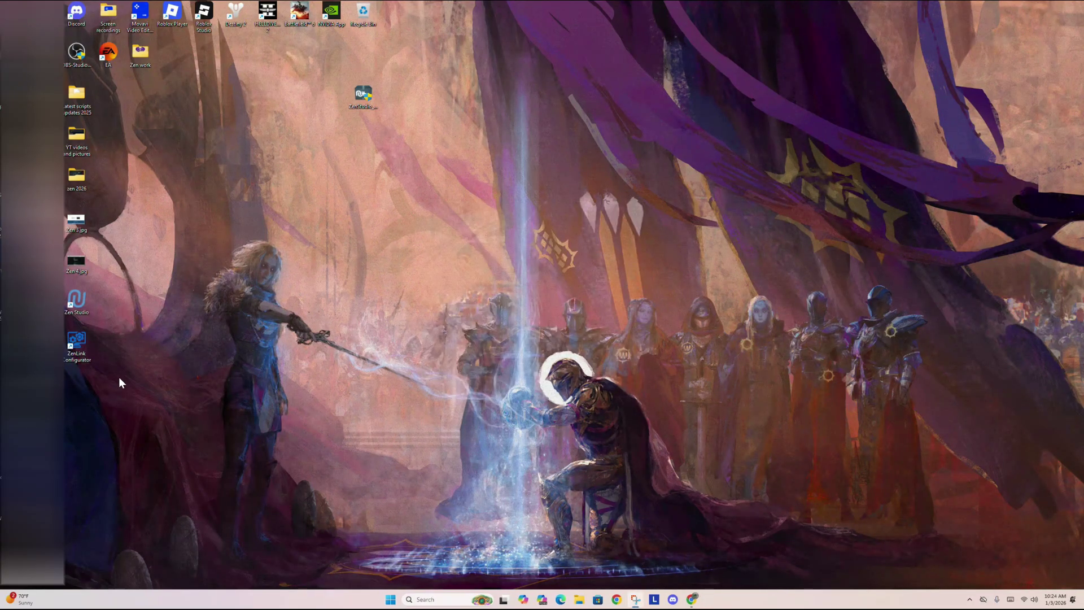
mouse_move(119, 377)
left_mouse_down()
mouse_move(82, 303)
mouse_move(388, 169)
mouse_move(369, 144)
left_mouse_up()
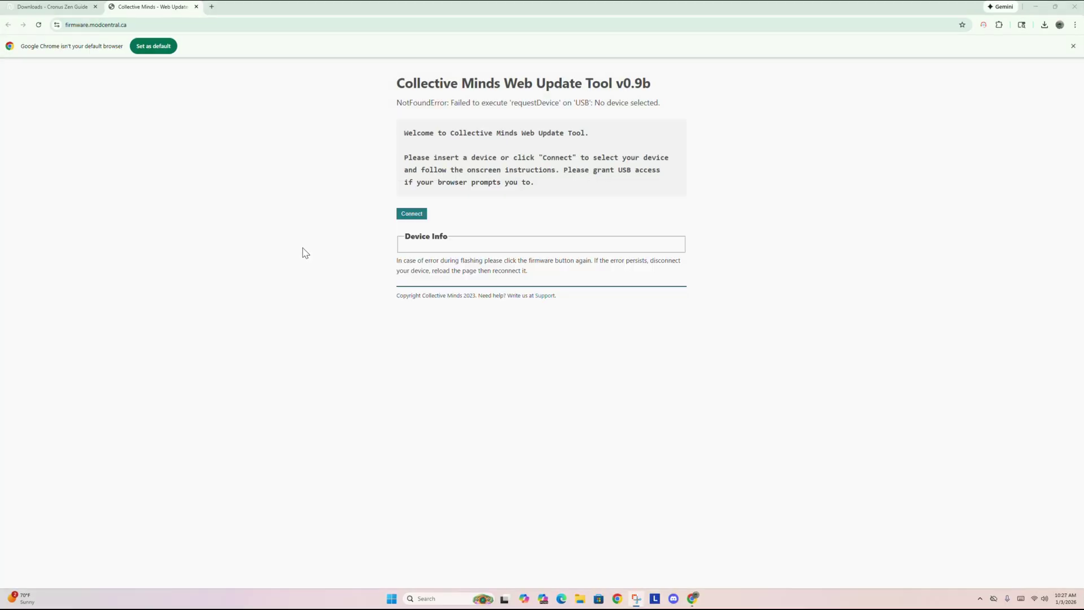
Connect the Cronus ZEN over USB and flash the latest 2.2.14 firmware
left_click(411, 214)
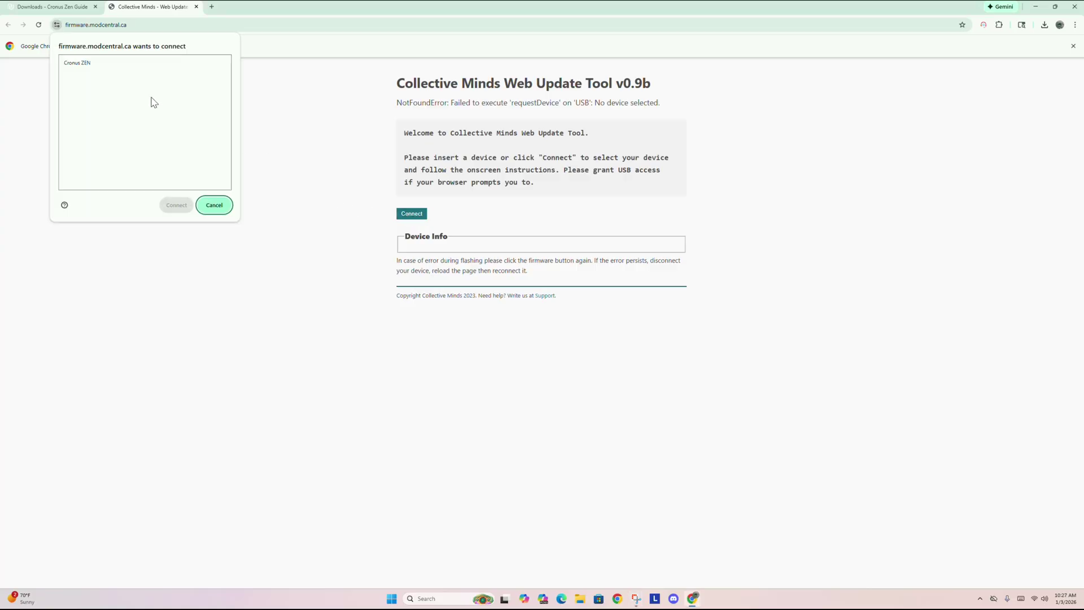
left_click(106, 63)
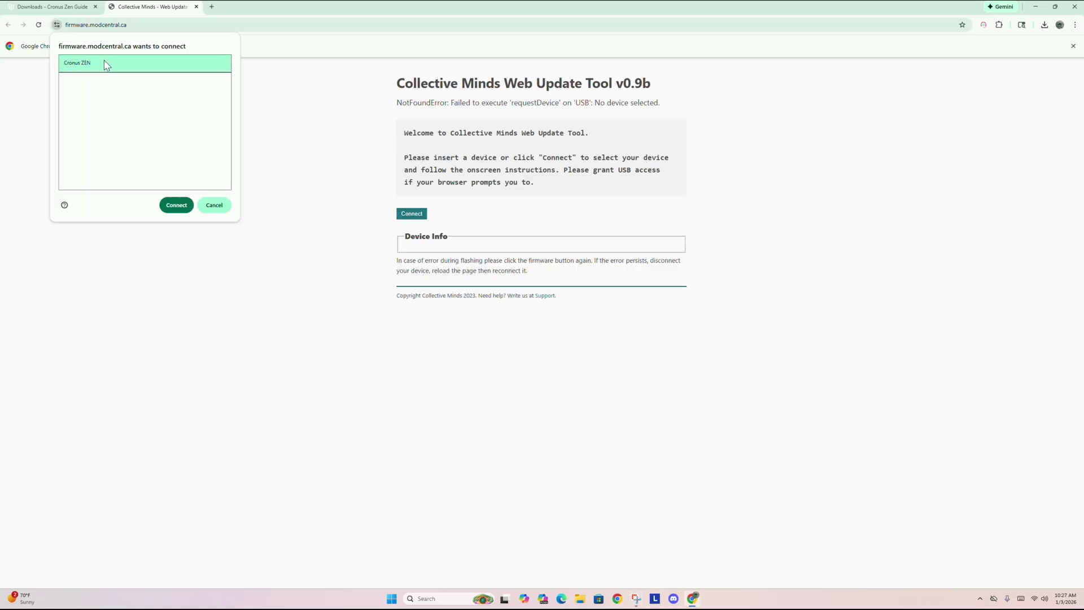
left_click(179, 206)
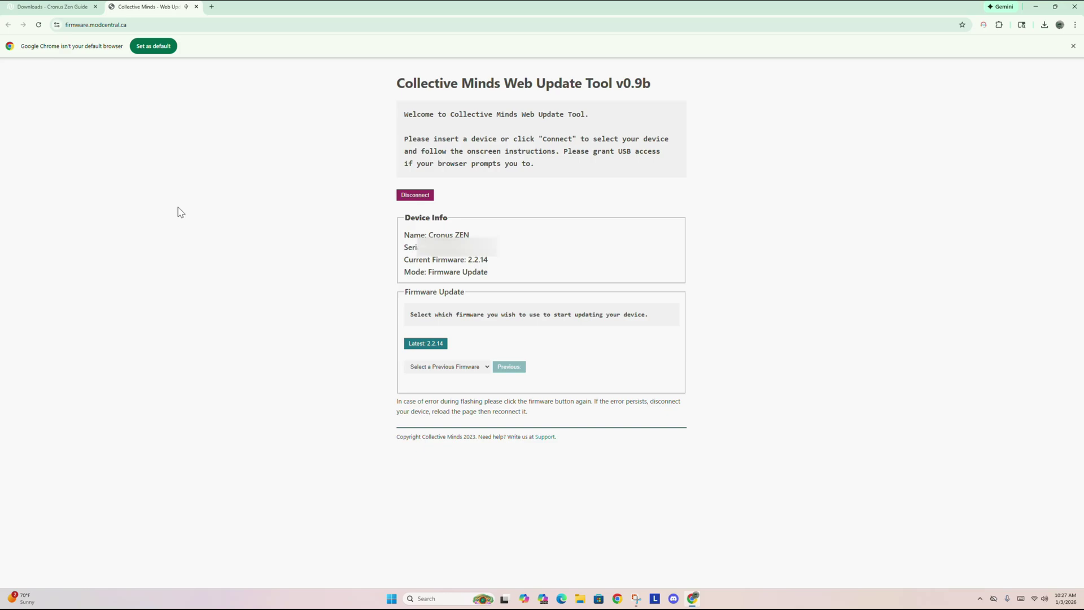
left_click(422, 346)
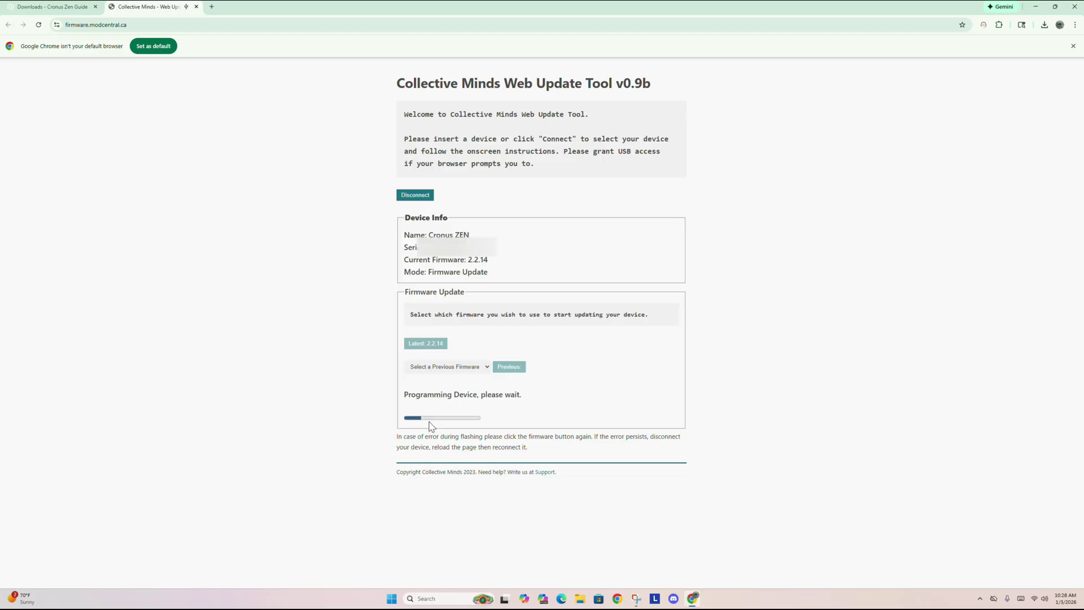
left_click_drag(528, 447, 397, 437)
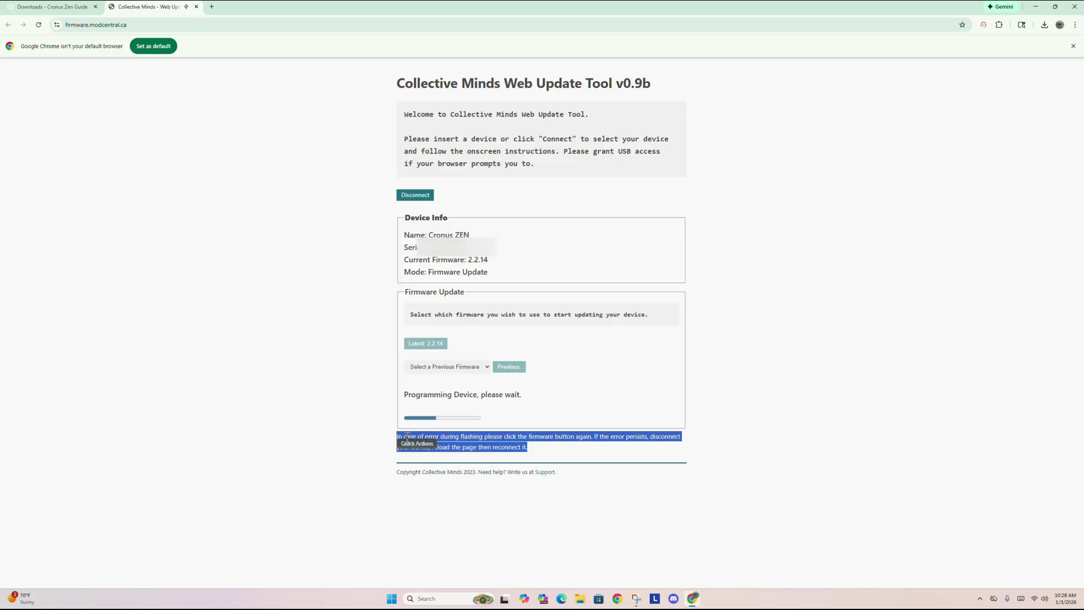
left_click(366, 422)
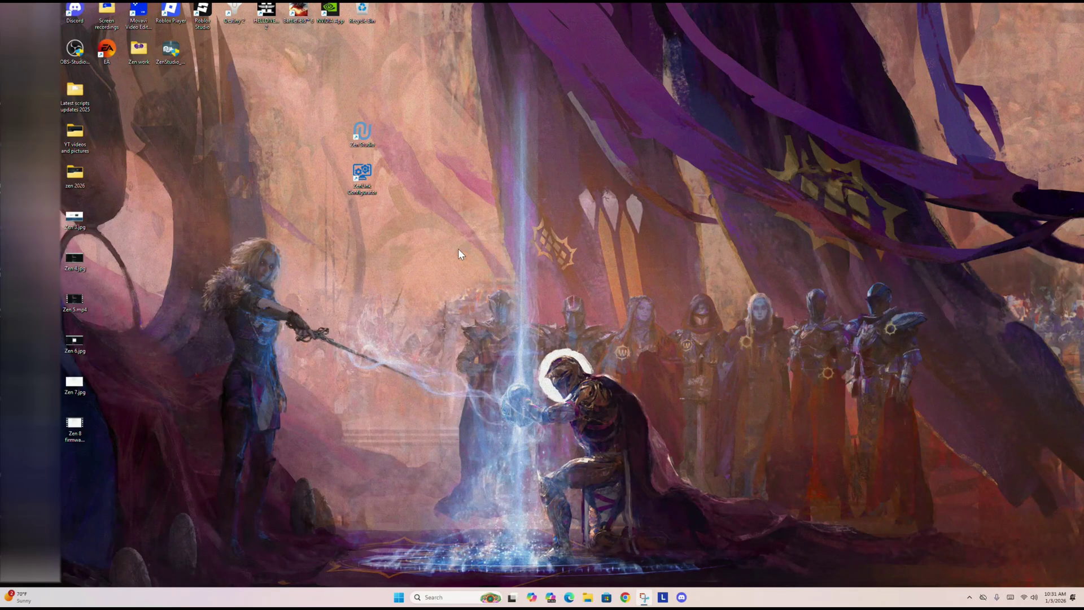
Launch Zen Studio from its desktop shortcut
double_click(362, 132)
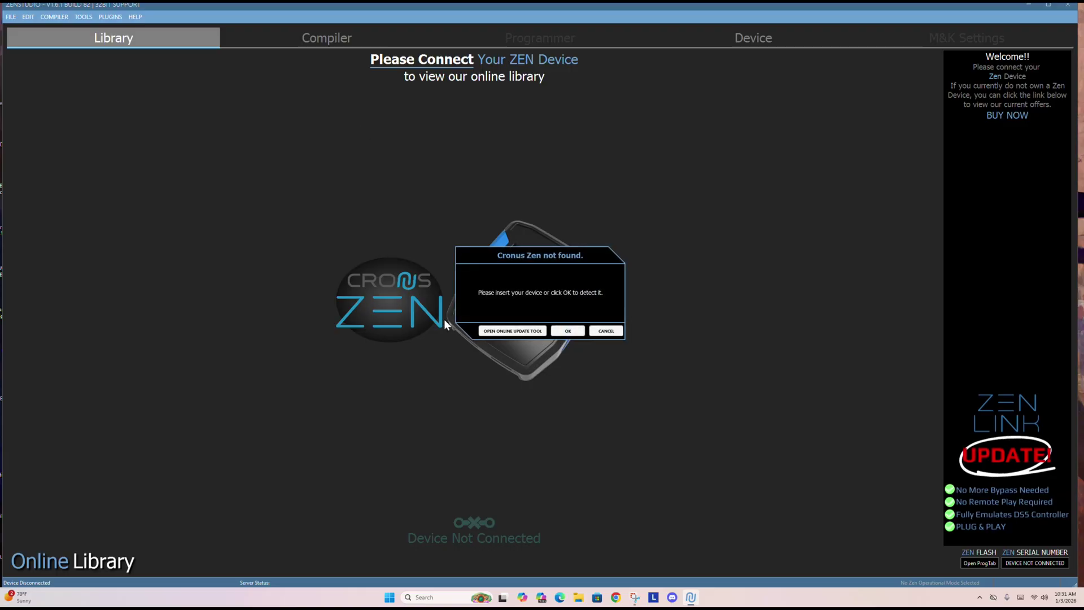
Connect the Cronus ZEN through the online update tool's USB device chooser
left_click(505, 332)
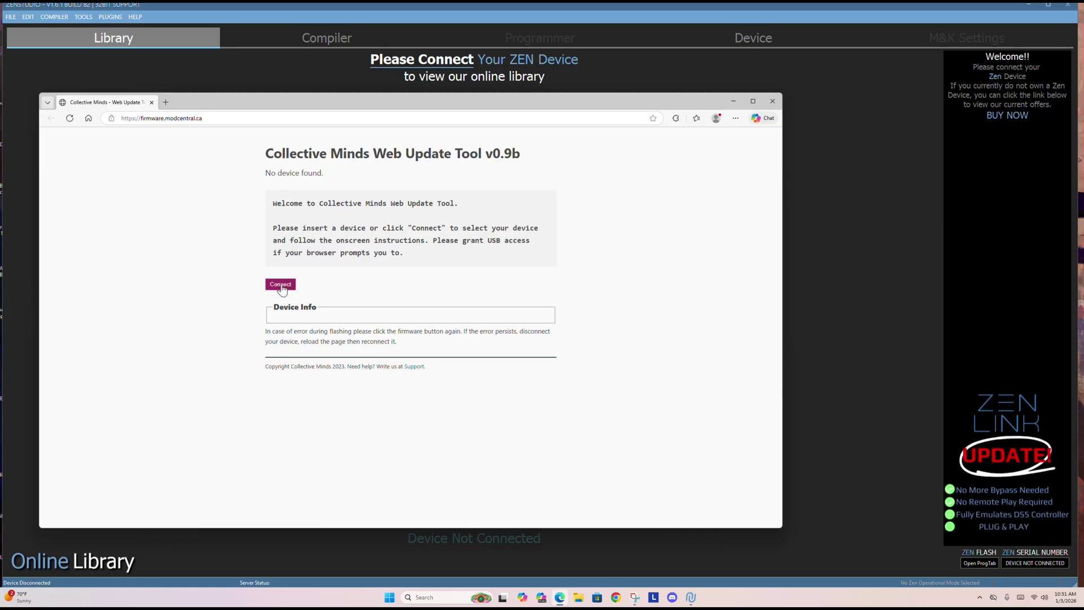
left_click(281, 286)
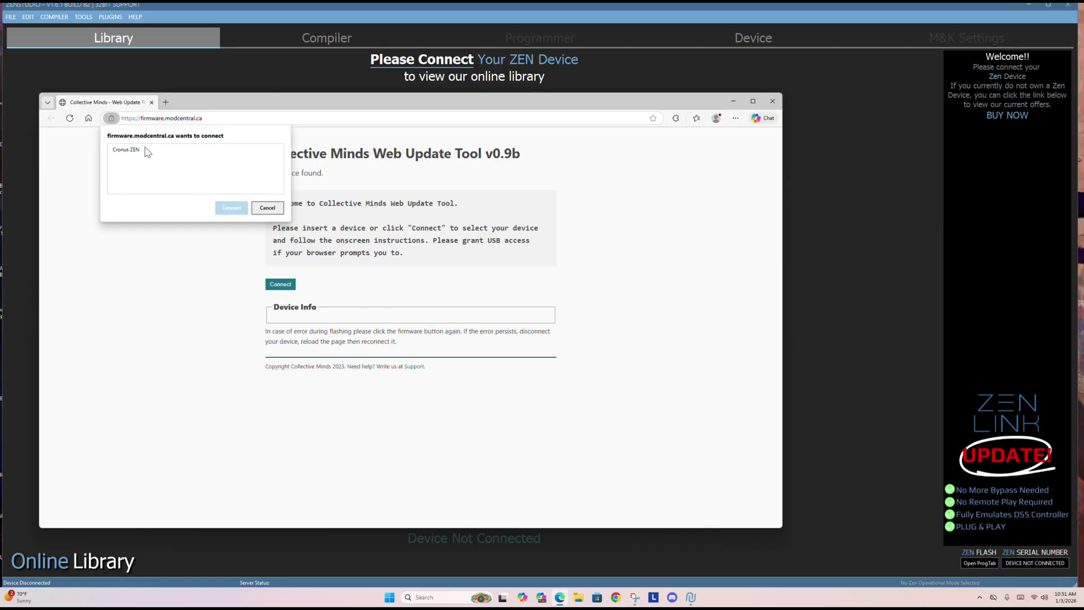
left_click(146, 151)
left_click(227, 209)
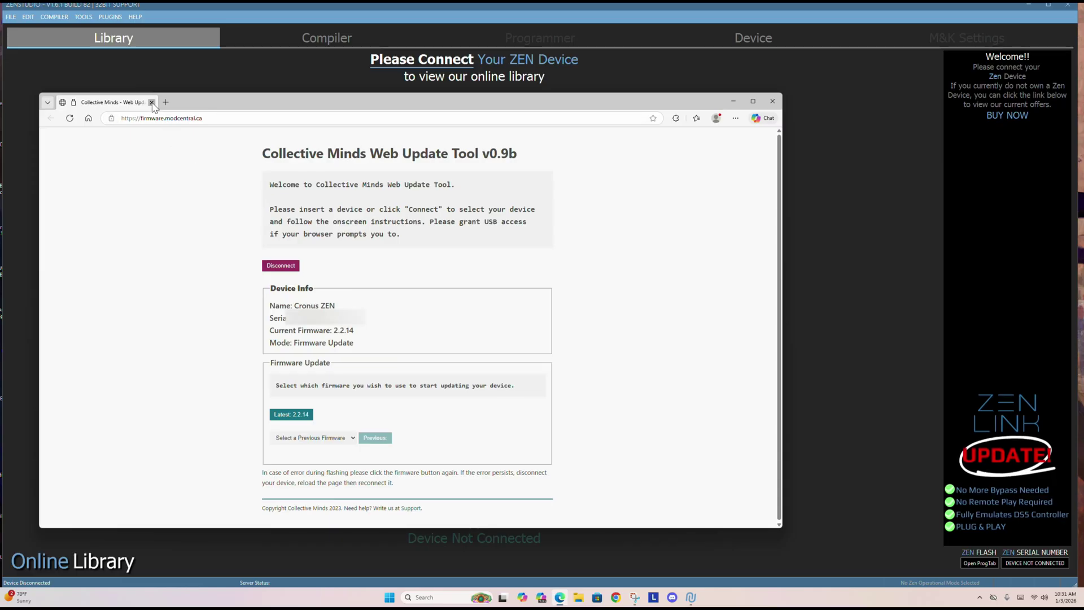
Close the update tool browser, dismiss the device-not-found warning, and open the TOOLS menu
left_click(151, 102)
left_click(568, 332)
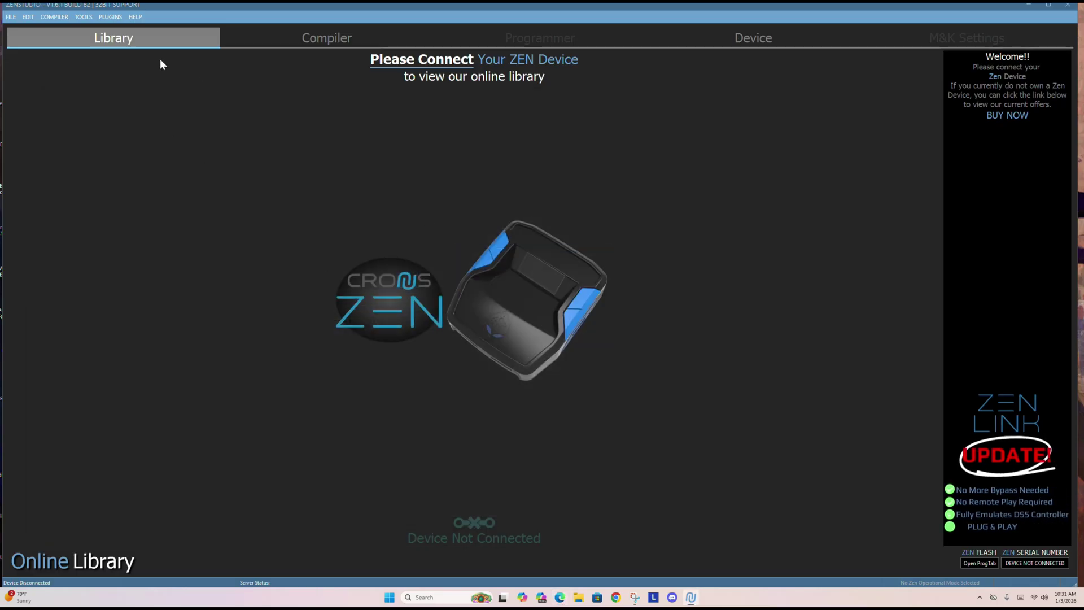
left_click(83, 18)
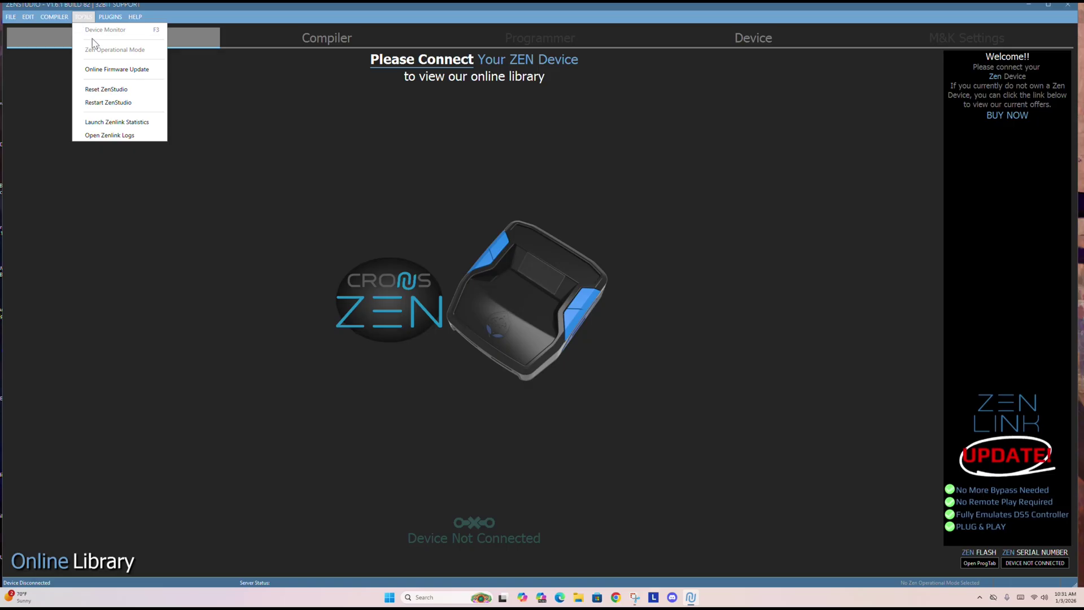
Start the online firmware update, confirm launching the web tool, then close it
left_click(110, 69)
left_click(568, 332)
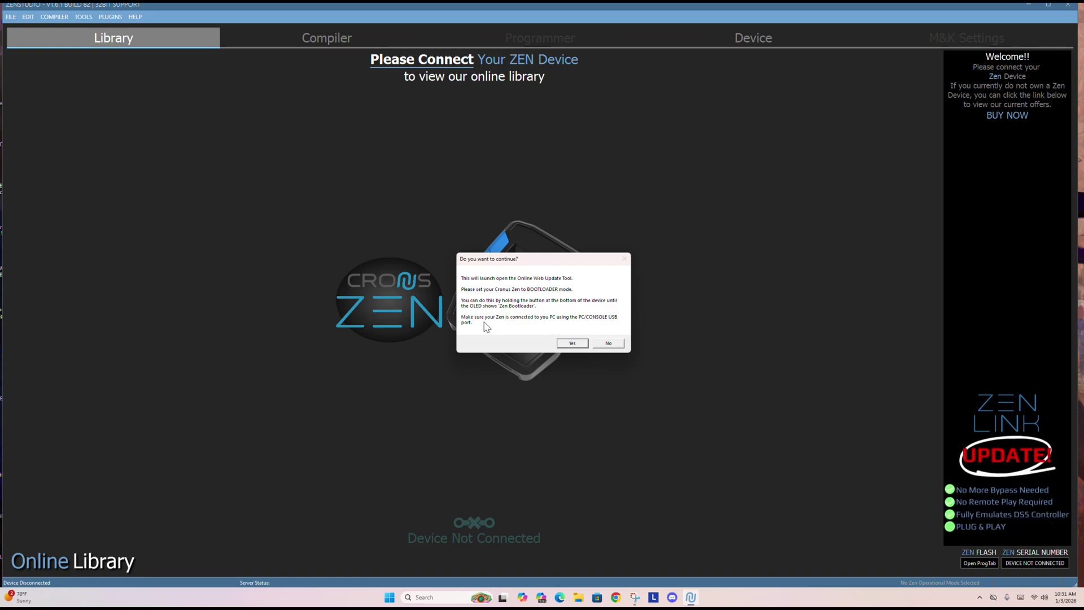
left_click(572, 344)
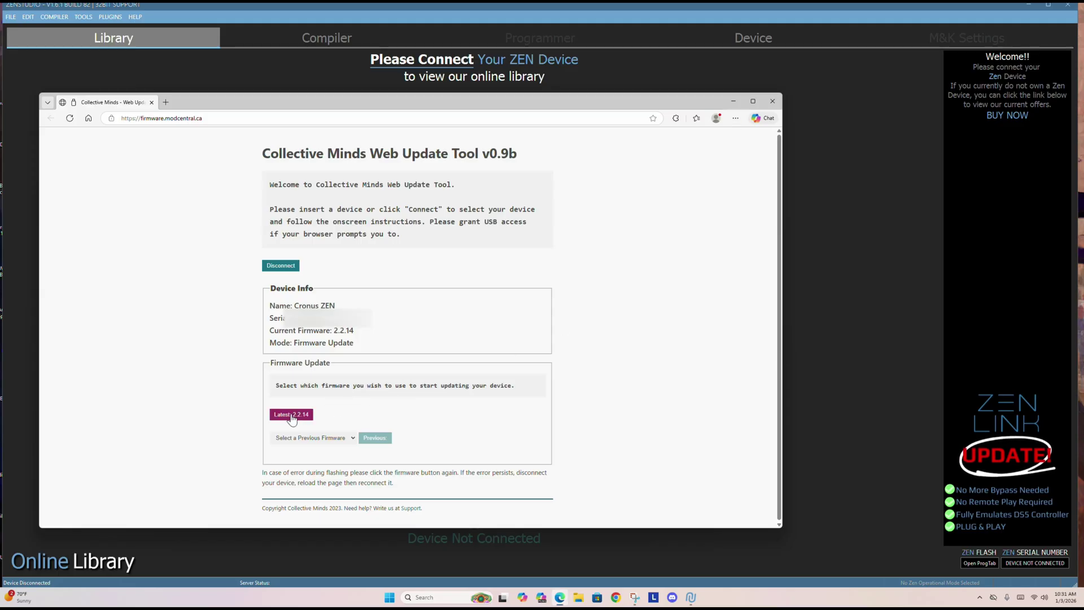
left_click(772, 101)
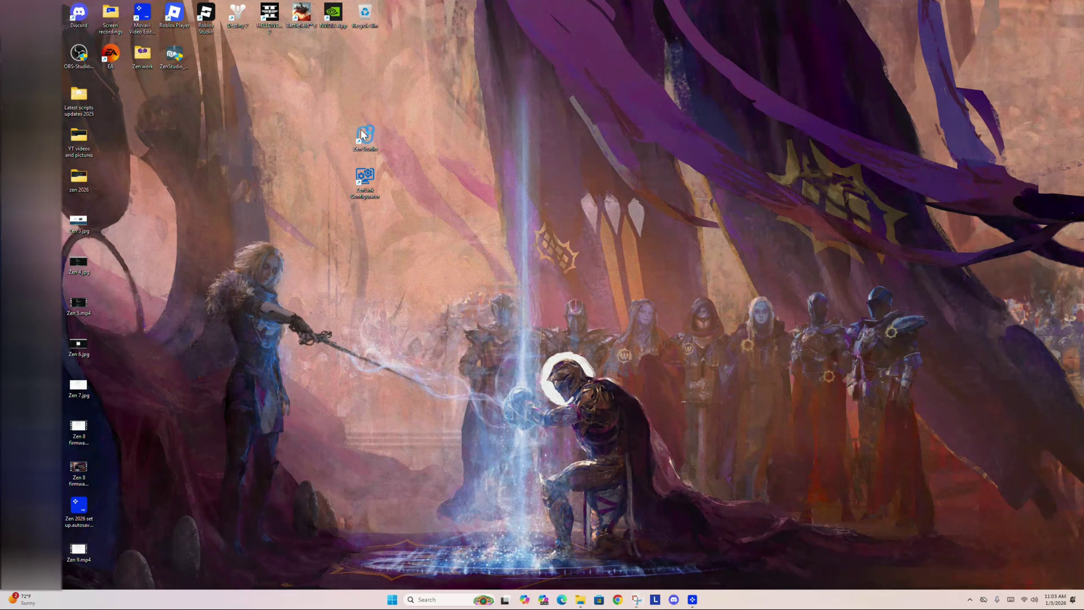
Relaunch Zen Studio so it detects the Zen on firmware 2.2.14
double_click(362, 134)
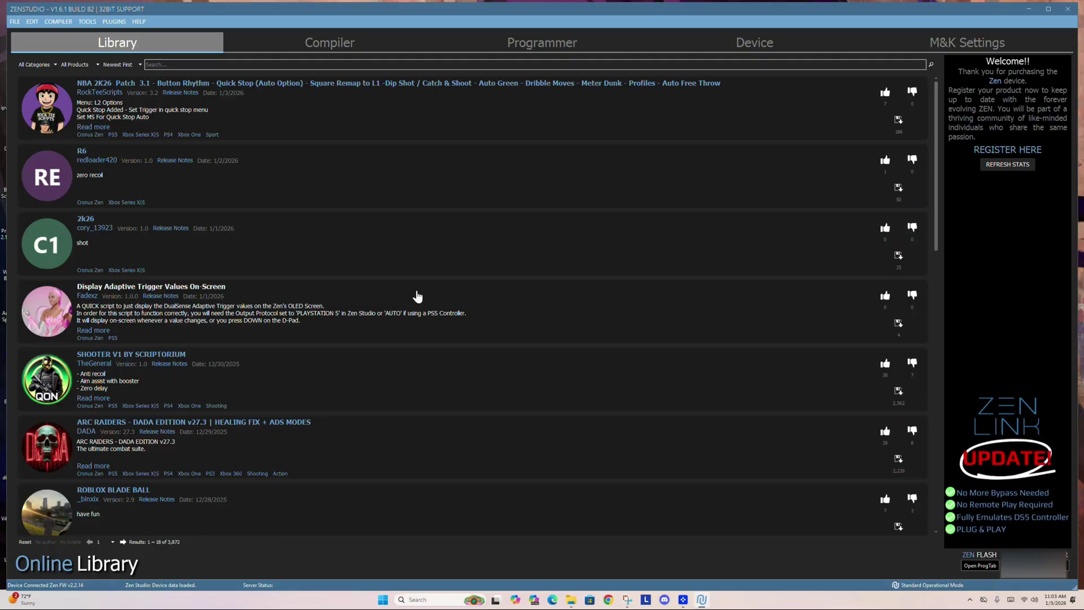
Register the Cronus Zen by signing in with a Discord account via REGISTER HERE
left_click(993, 152)
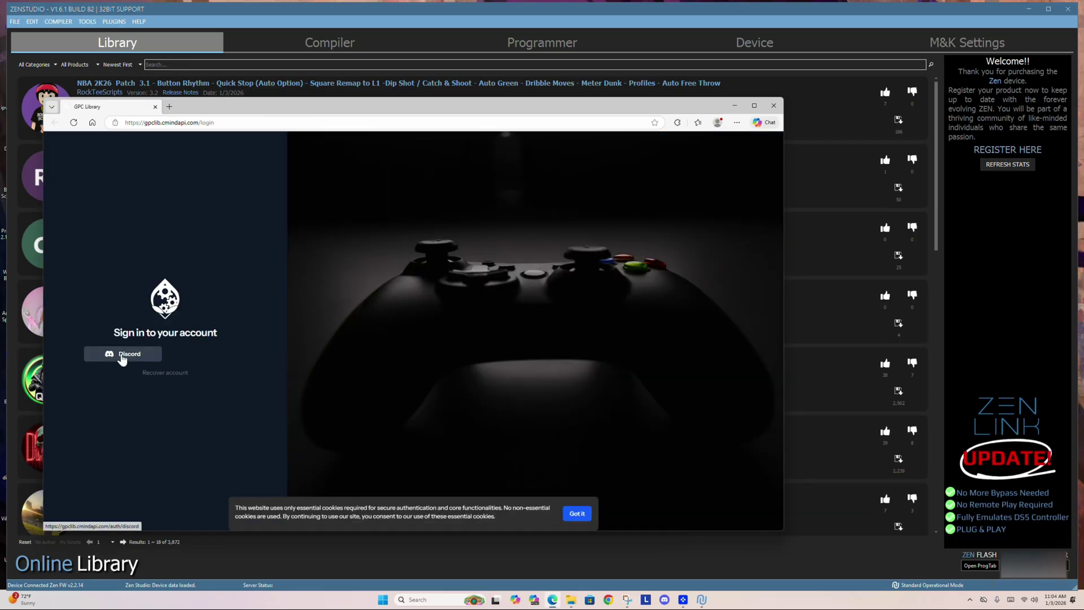
left_click(122, 359)
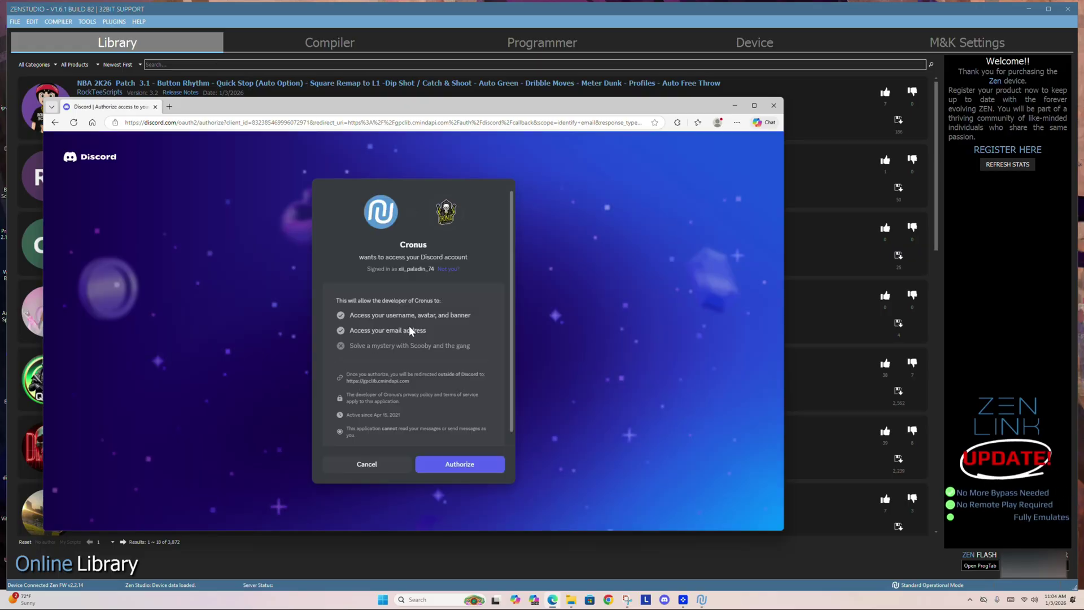
scroll(443, 321, "down", 1)
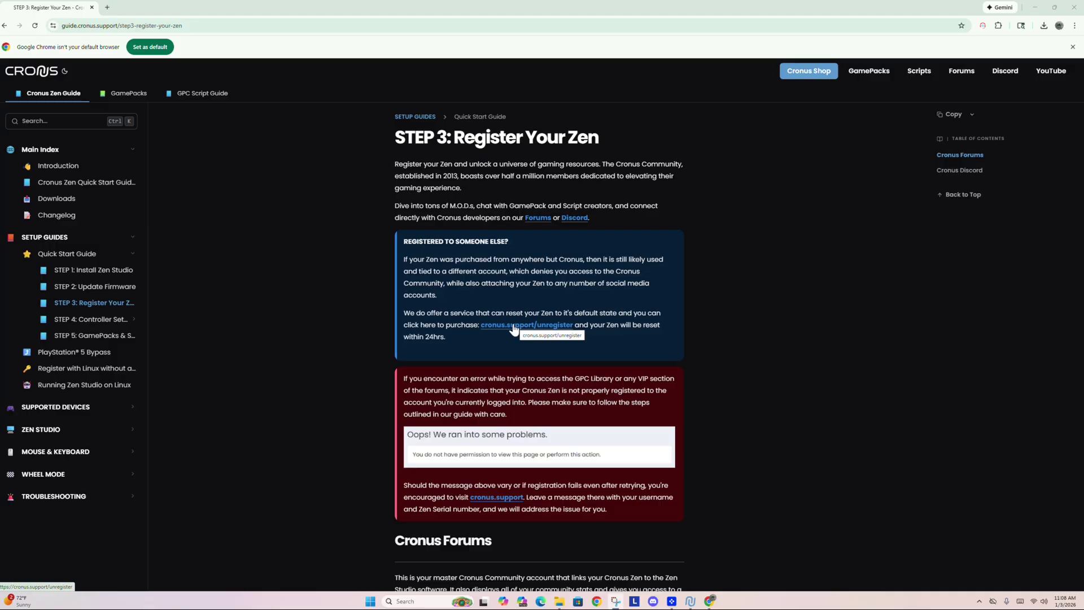
Scroll through the cronus.support Step 3 Register Your Zen guide
scroll(343, 331, "down", 2)
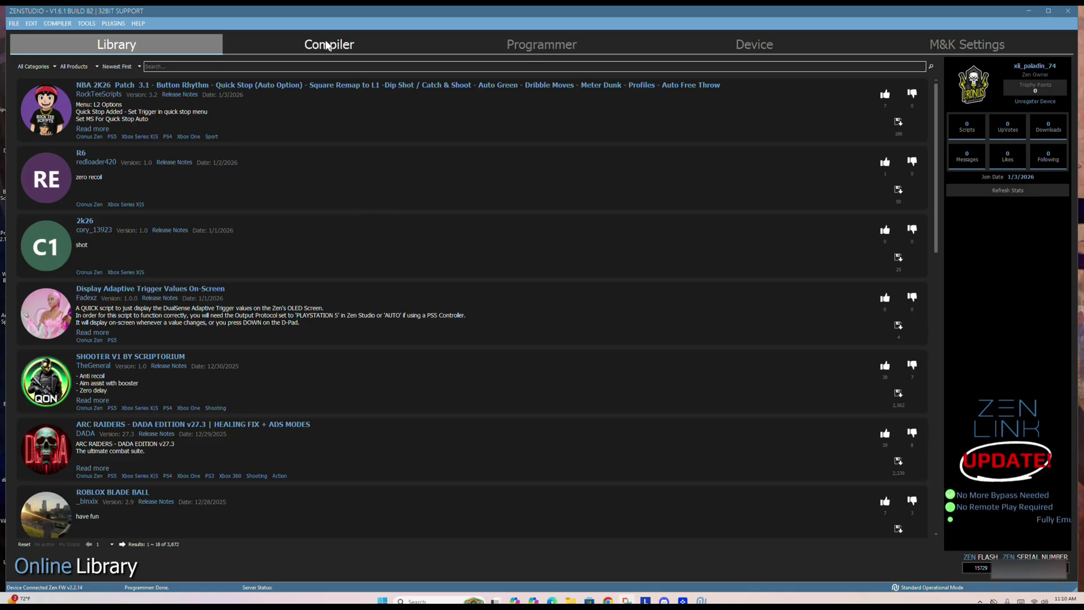
On the Programmer page, browse the All gamepack list and the Favorites showing D2 and Doomed Eternal
left_click(538, 49)
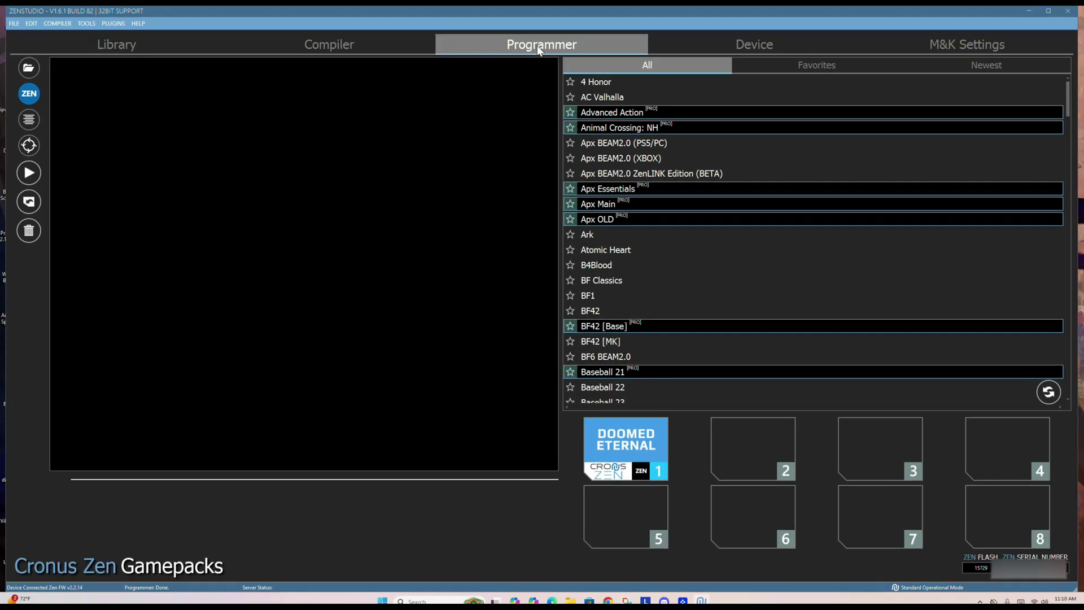
scroll(659, 215, "down", 1)
scroll(658, 214, "down", 1)
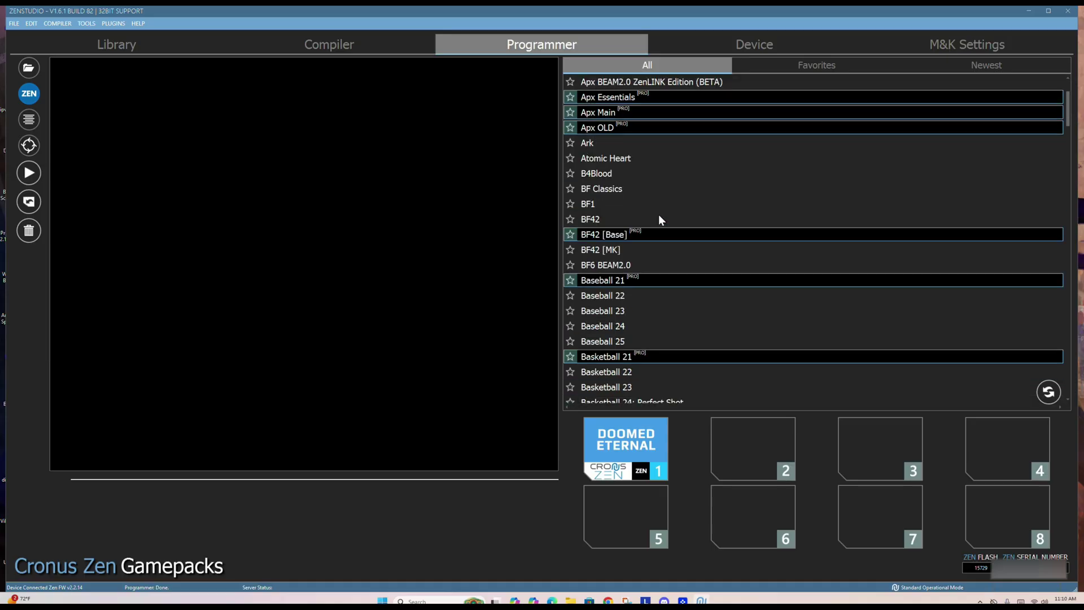
scroll(659, 215, "up", 2)
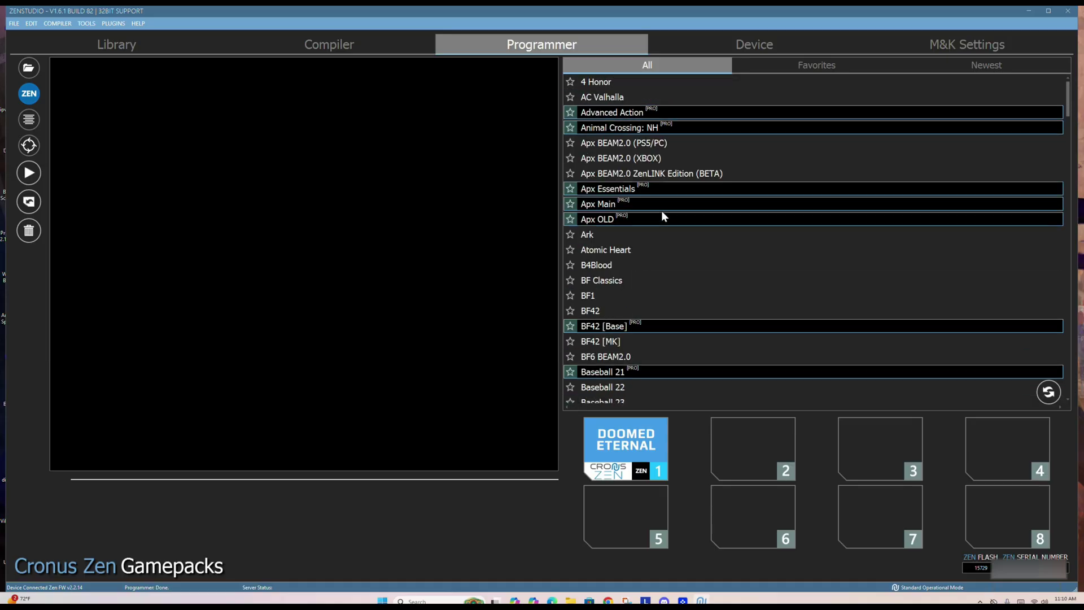
left_click(810, 73)
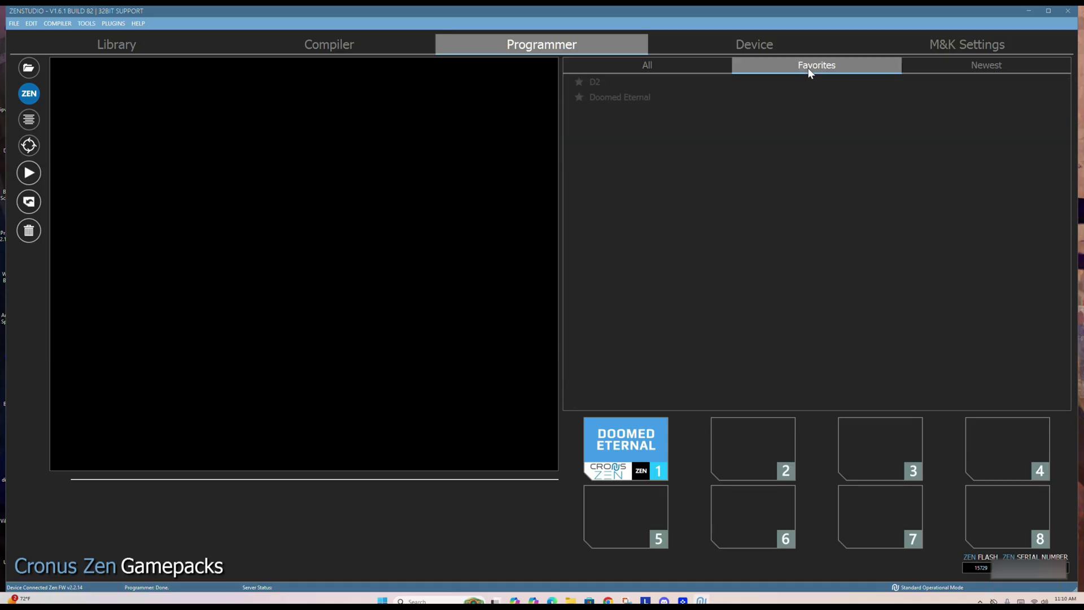
left_click(610, 65)
scroll(629, 276, "down", 4)
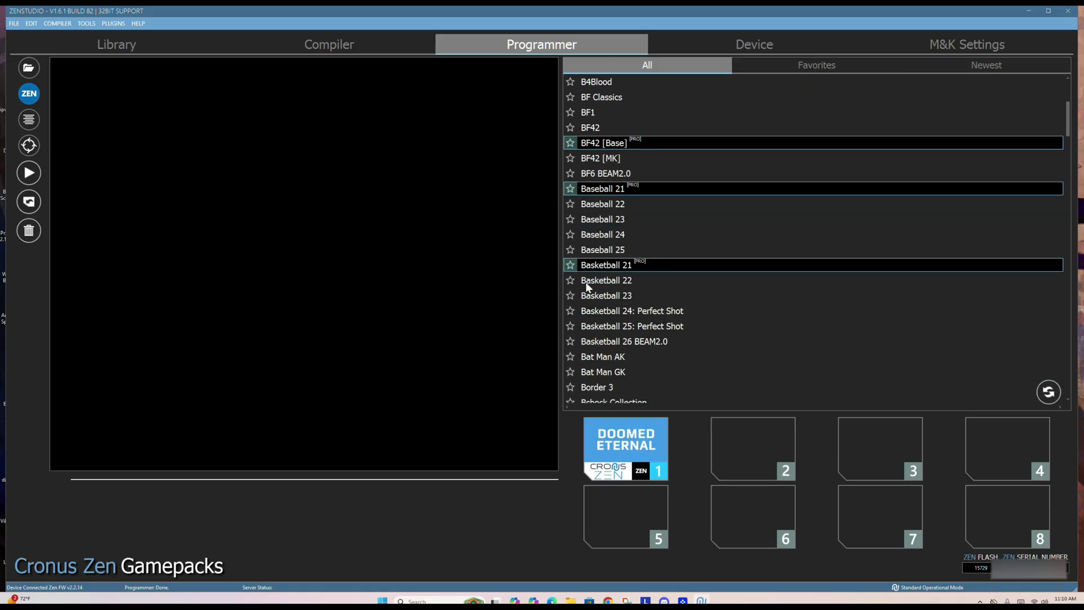
scroll(571, 348, "down", 3)
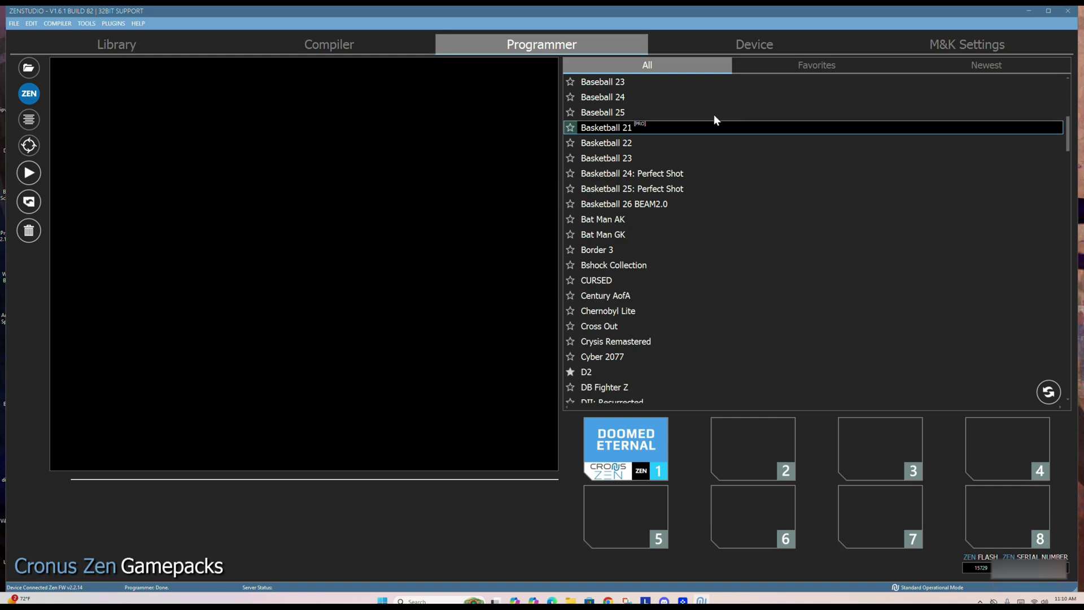
Drag D2 from Favorites into slot 2, set Primary Anti-Recoil to Inverted-Y, and close its configuration
left_click(808, 66)
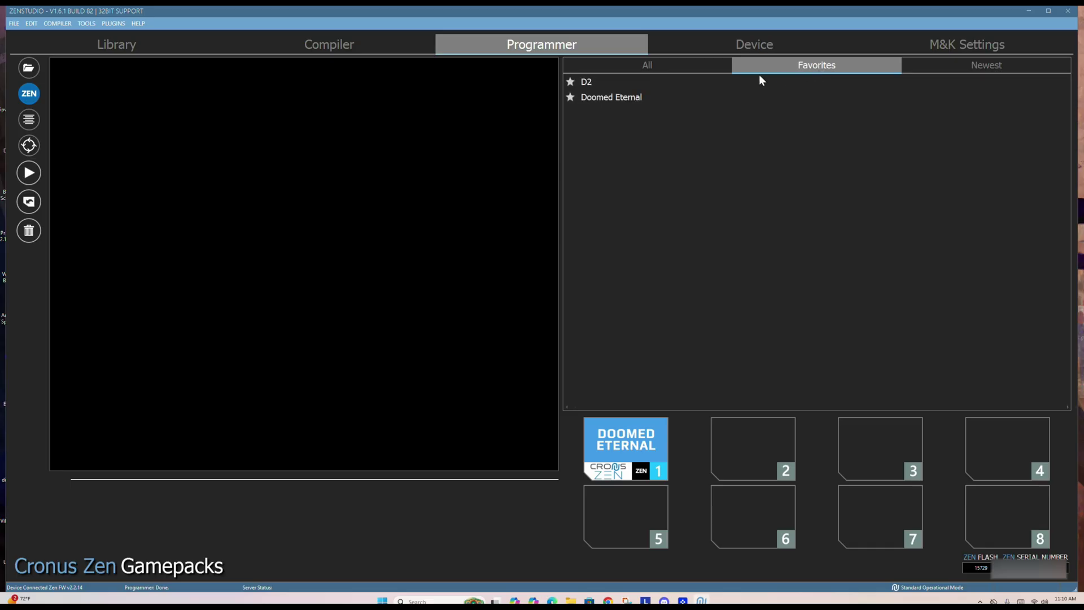
left_click_drag(596, 86, 743, 453)
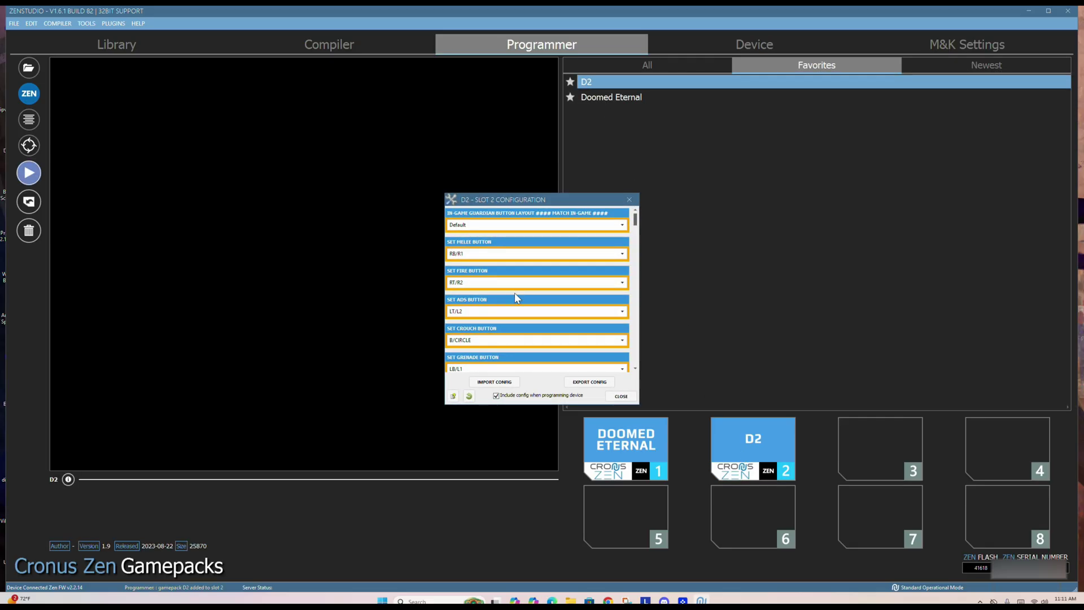
scroll(517, 291, "down", 3)
scroll(519, 297, "down", 2)
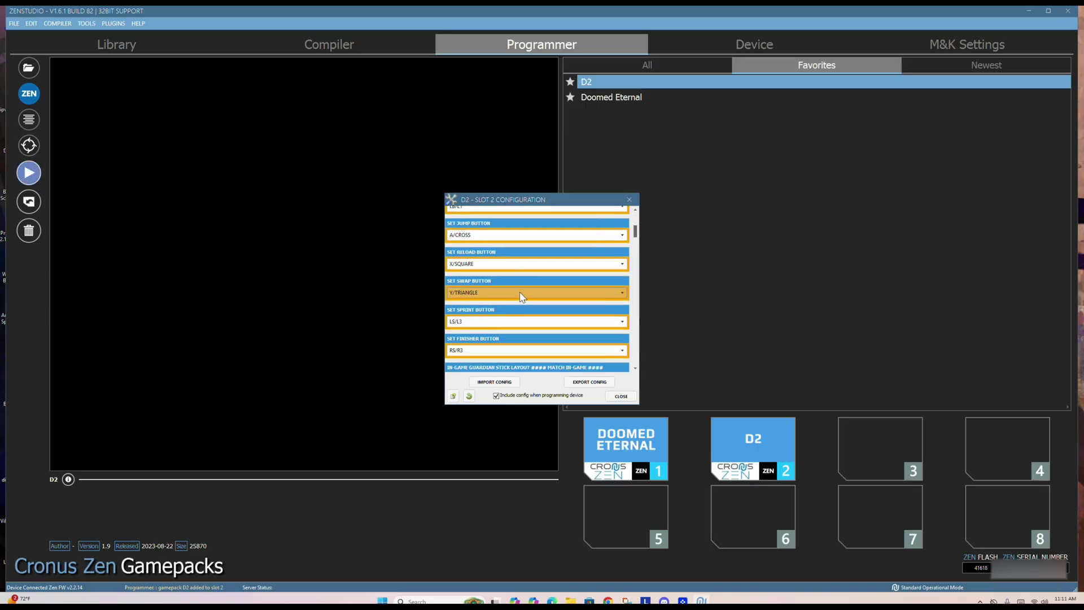
scroll(522, 297, "down", 4)
scroll(522, 294, "down", 5)
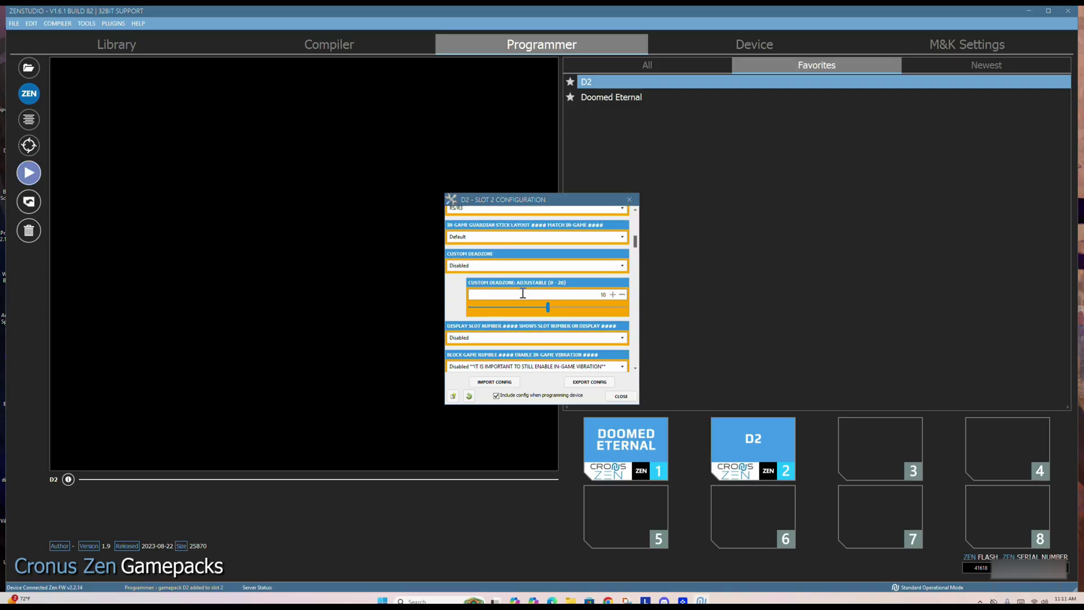
scroll(521, 294, "down", 1)
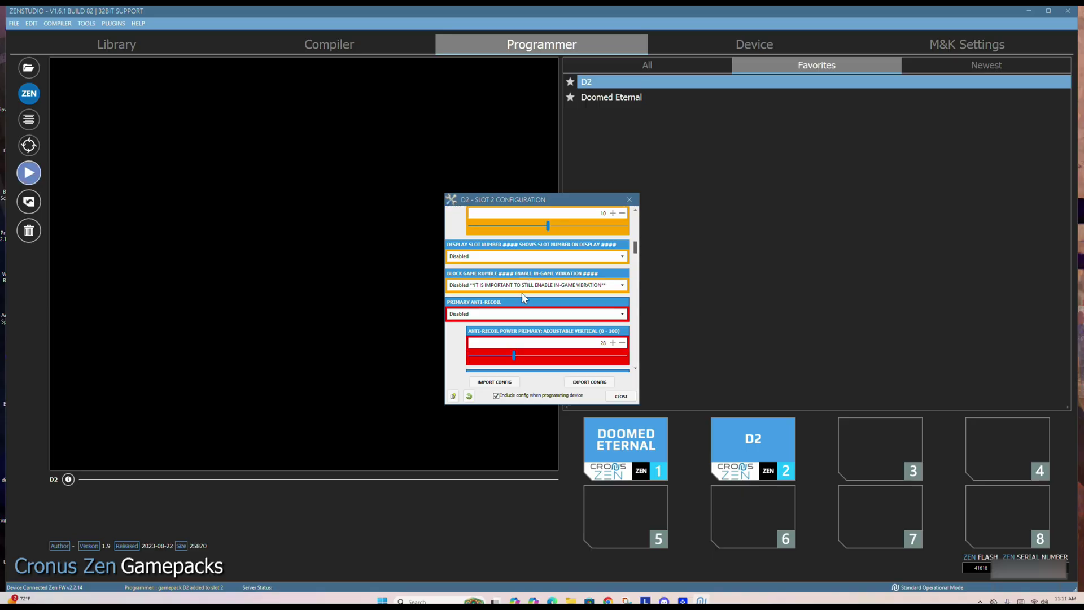
left_click(522, 315)
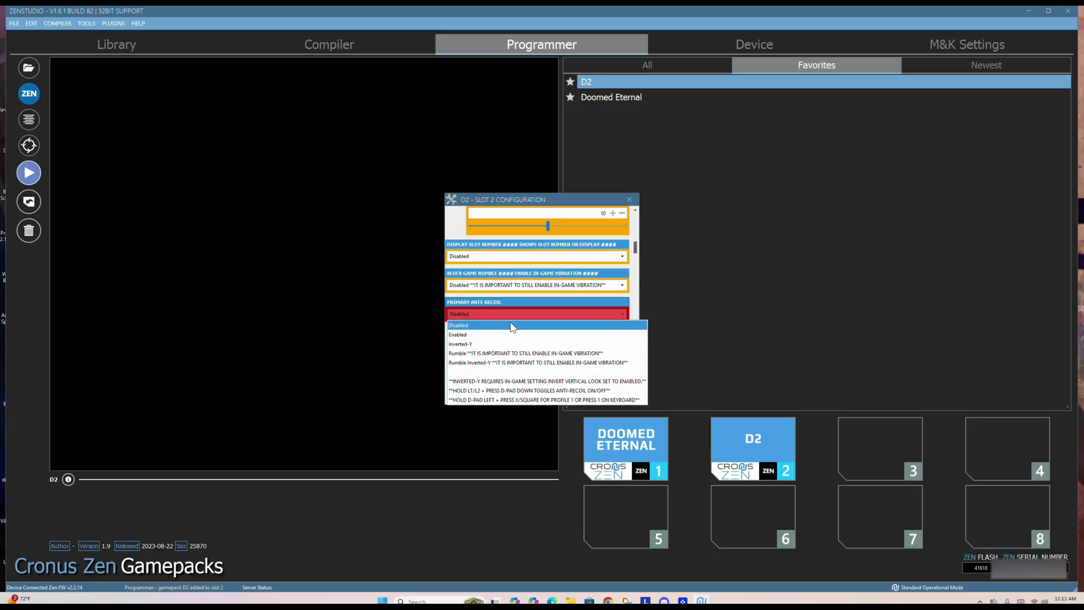
left_click(491, 346)
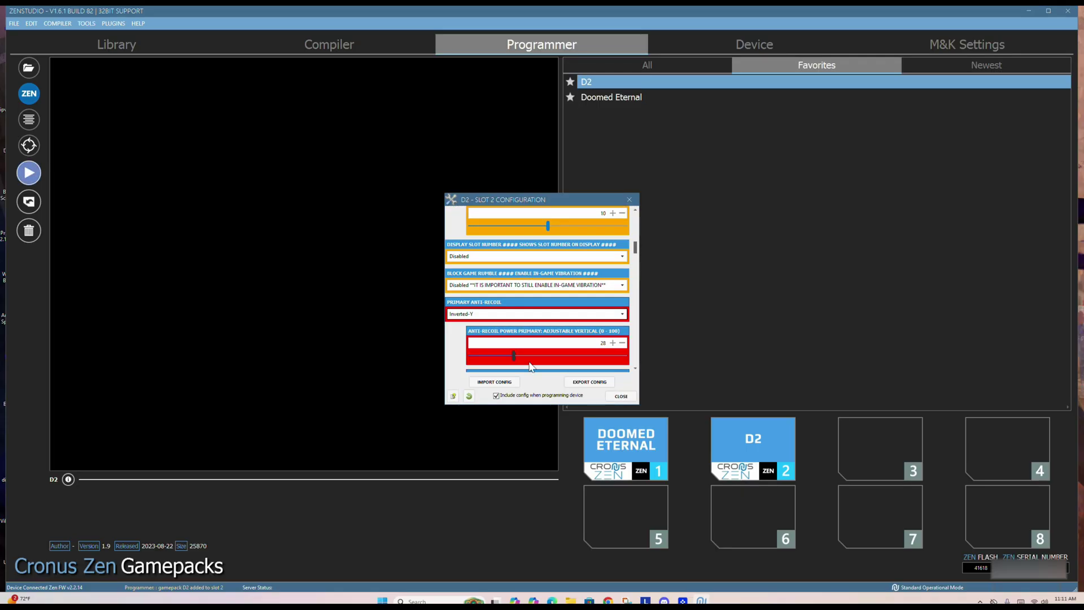
left_click(612, 395)
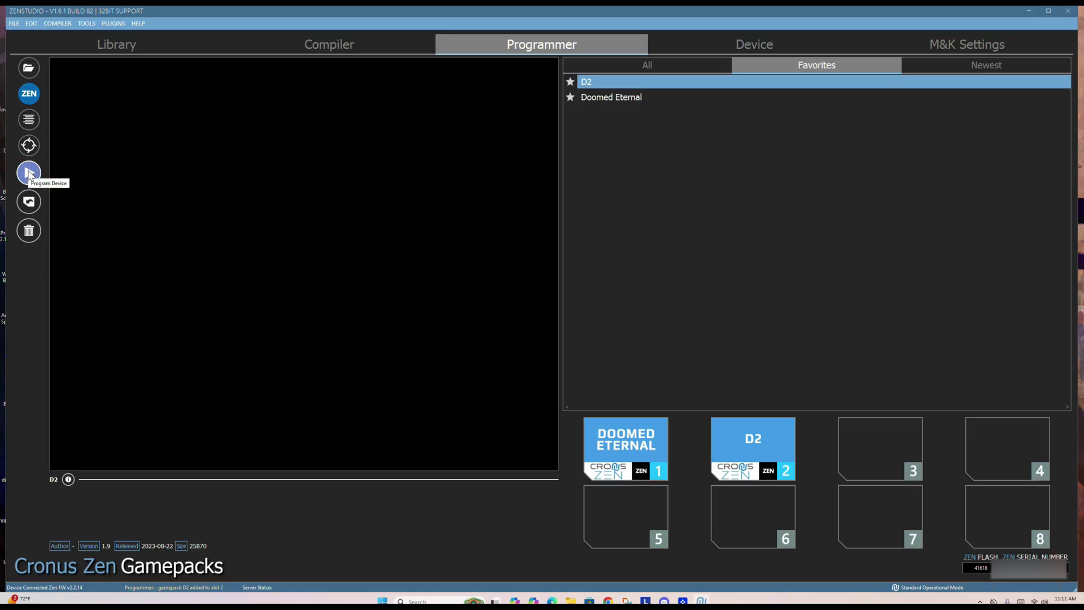
Program the Cronus Zen with slot 1 Doomed Eternal and slot 2 D2, and dismiss the success message
left_click(655, 64)
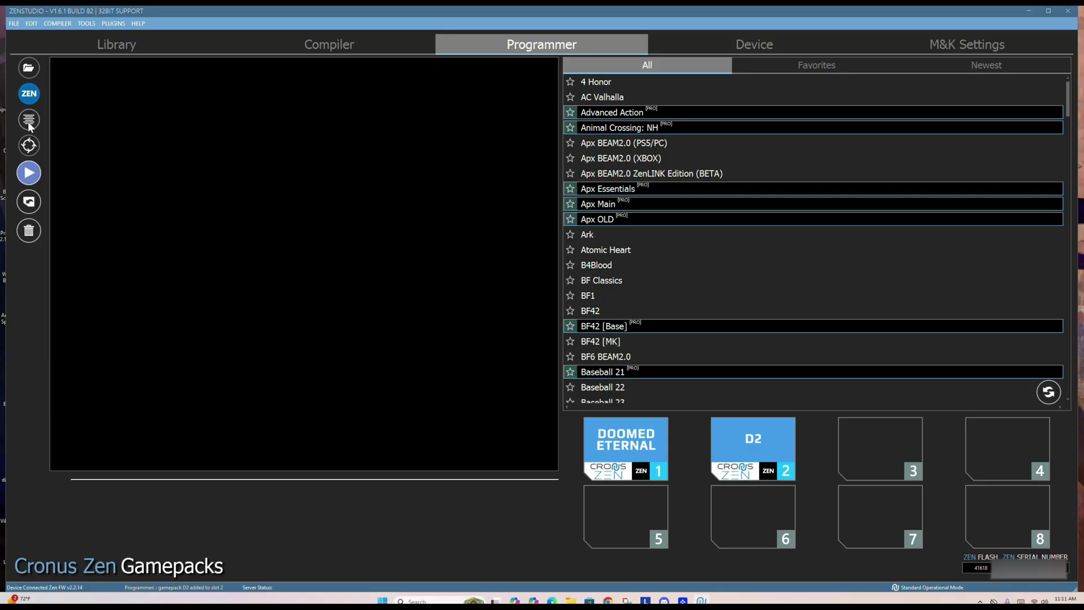
left_click(29, 173)
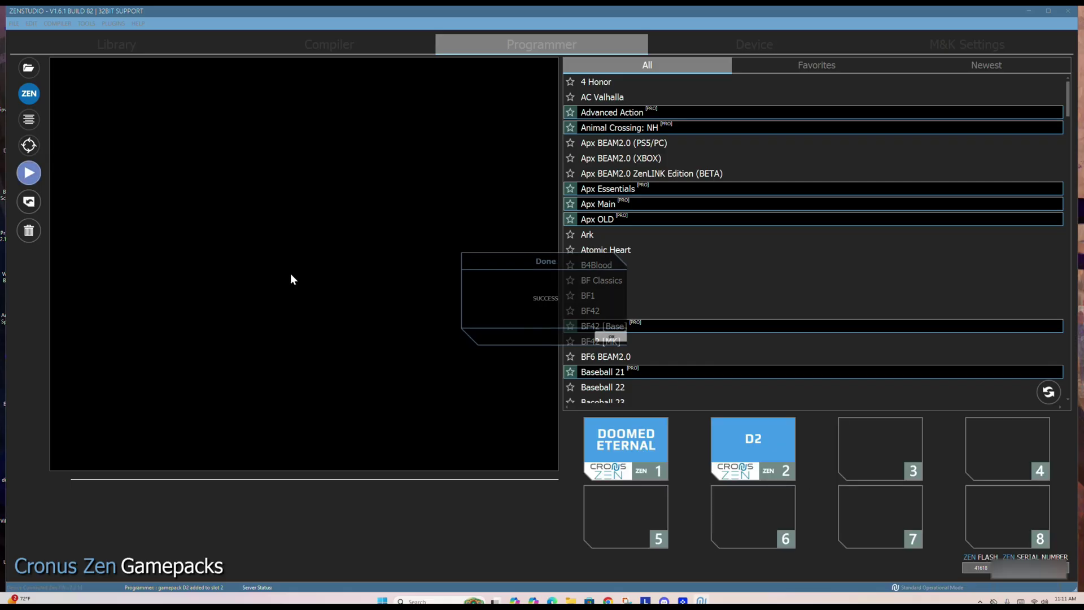
left_click(609, 337)
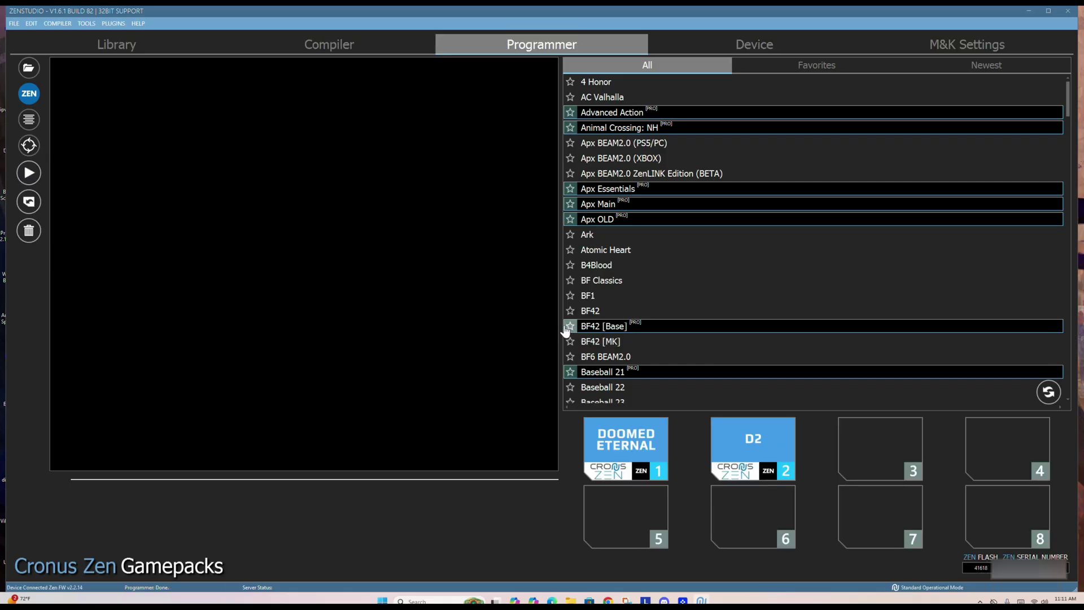
left_click(751, 45)
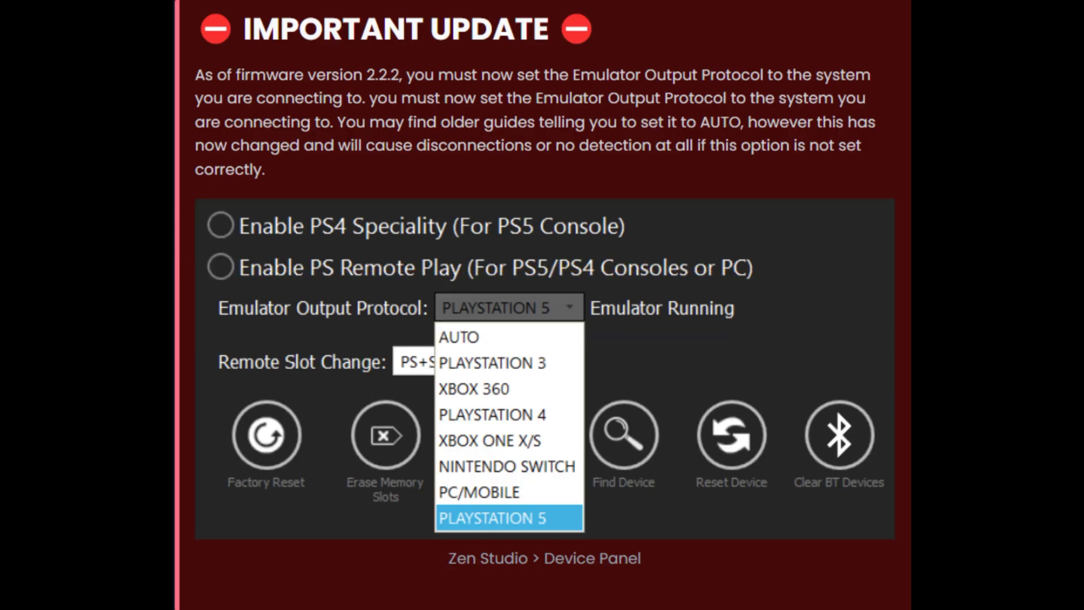
key("Up")
key("Up")
key("Up")
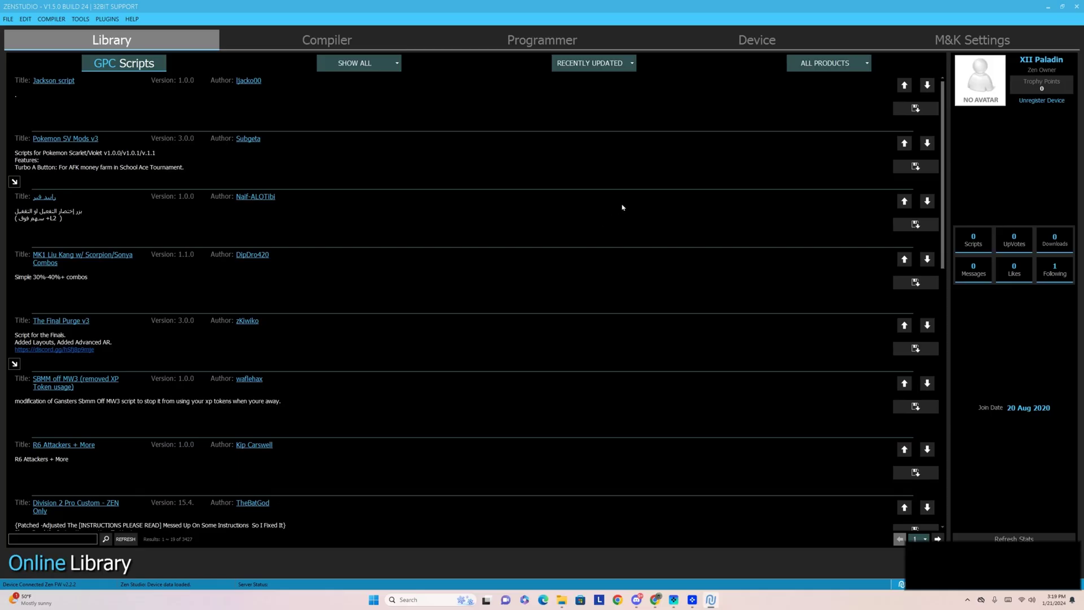
On the Device page, set Emulator Output Protocol to XBOX ONE X/S, leaving remote slot change at PS+SHARE
left_click(755, 45)
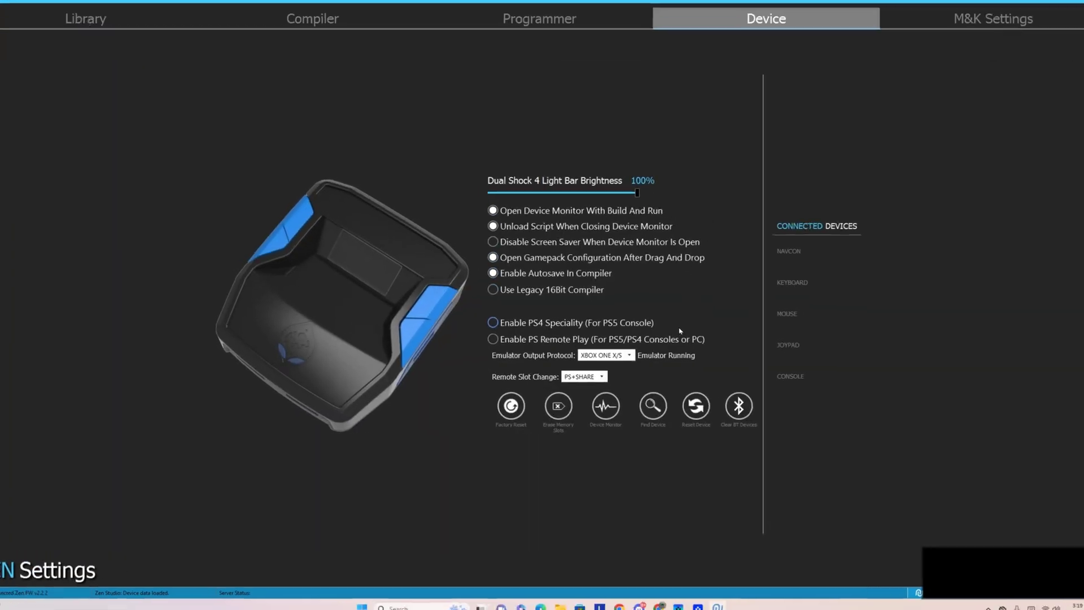
left_click(628, 320)
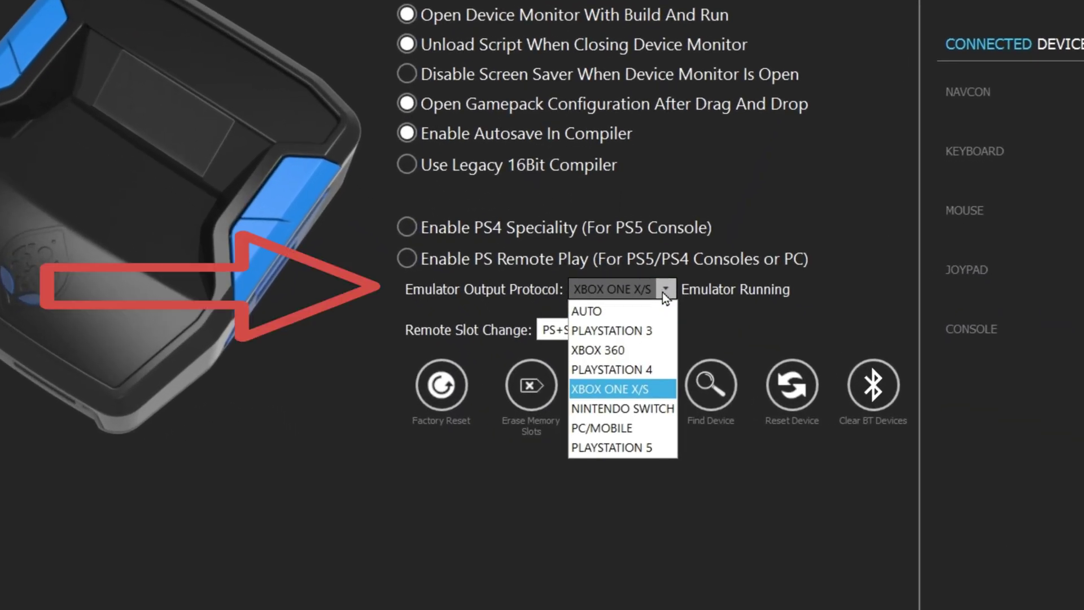
left_click(619, 446)
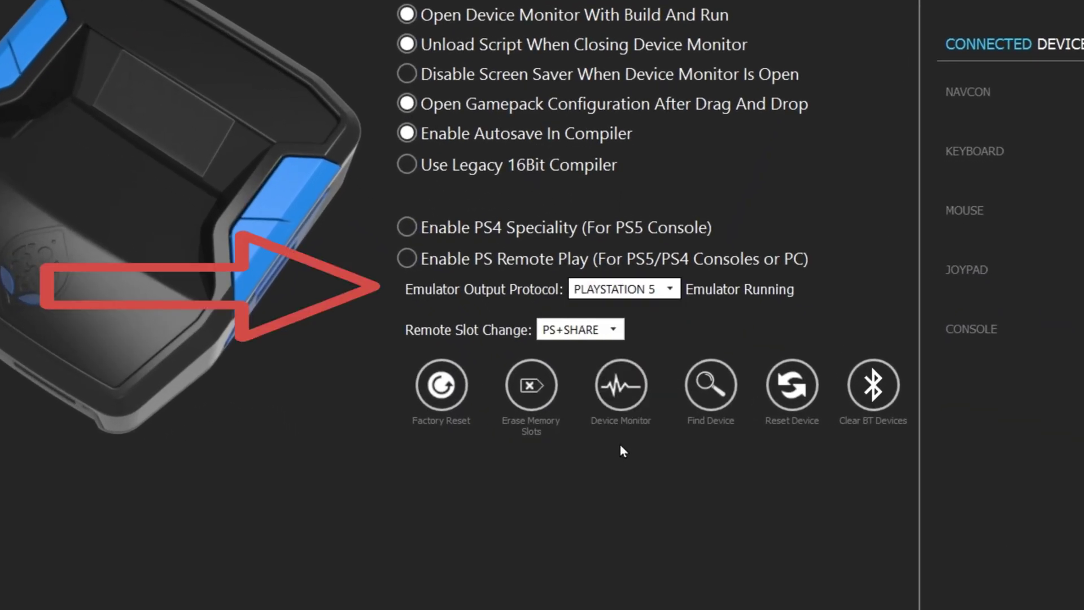
left_click(615, 331)
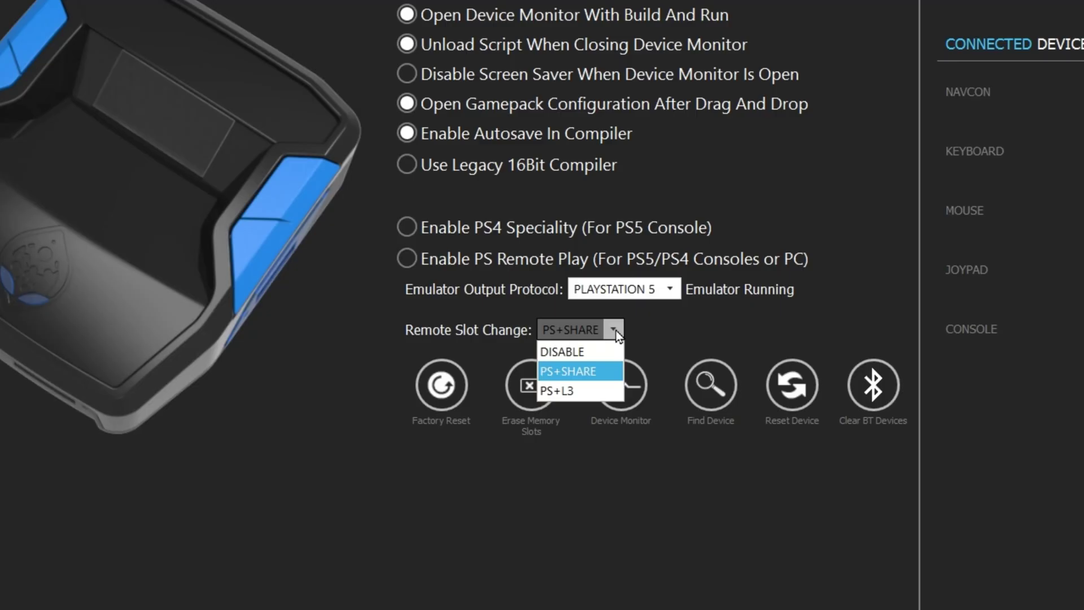
left_click(657, 330)
left_click(669, 288)
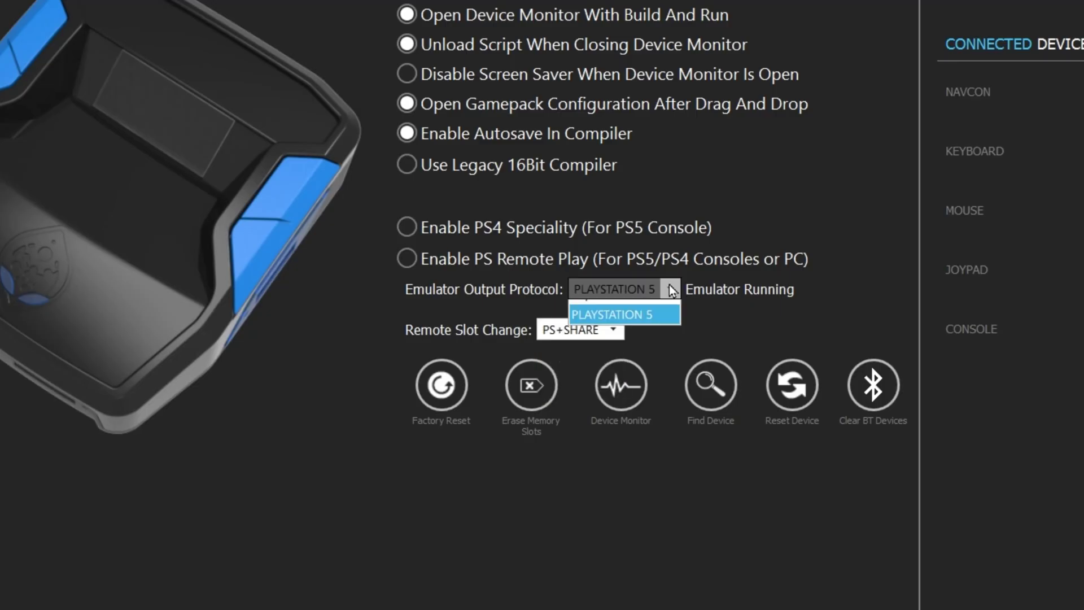
left_click(610, 388)
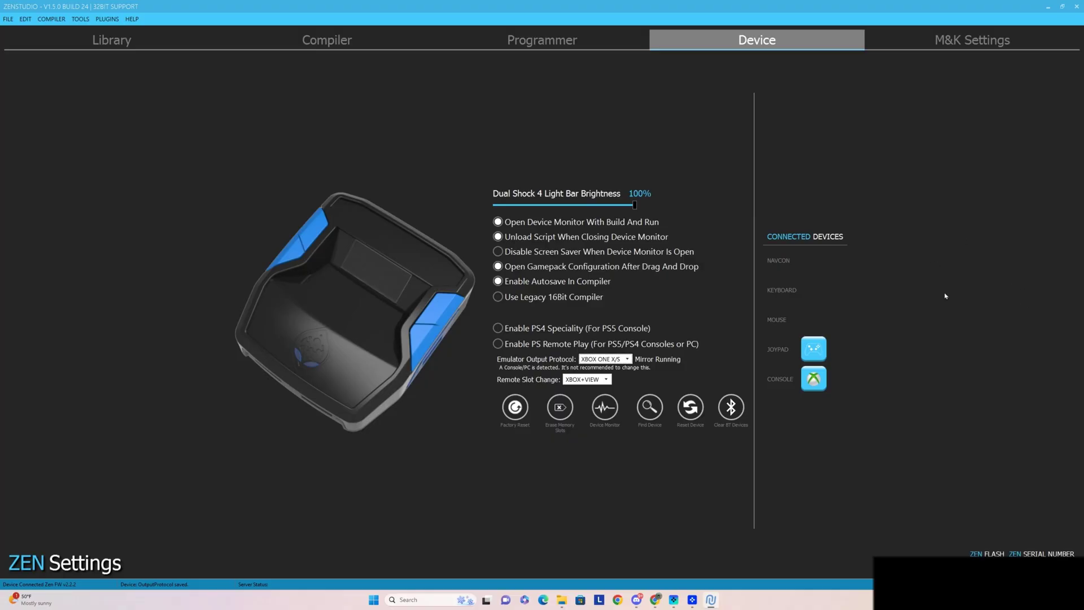
left_click(651, 409)
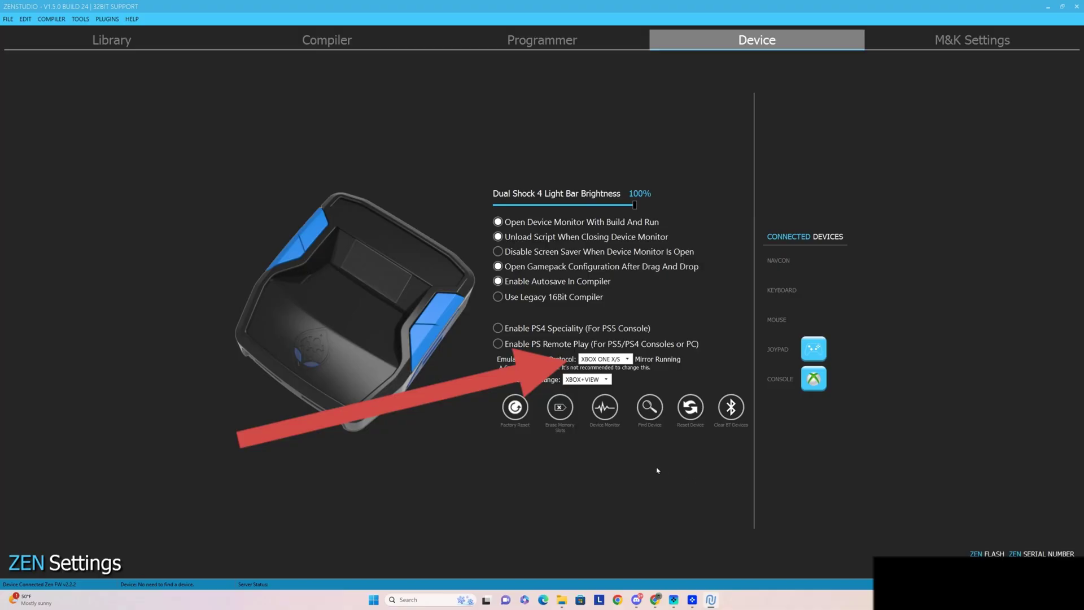
left_click(605, 407)
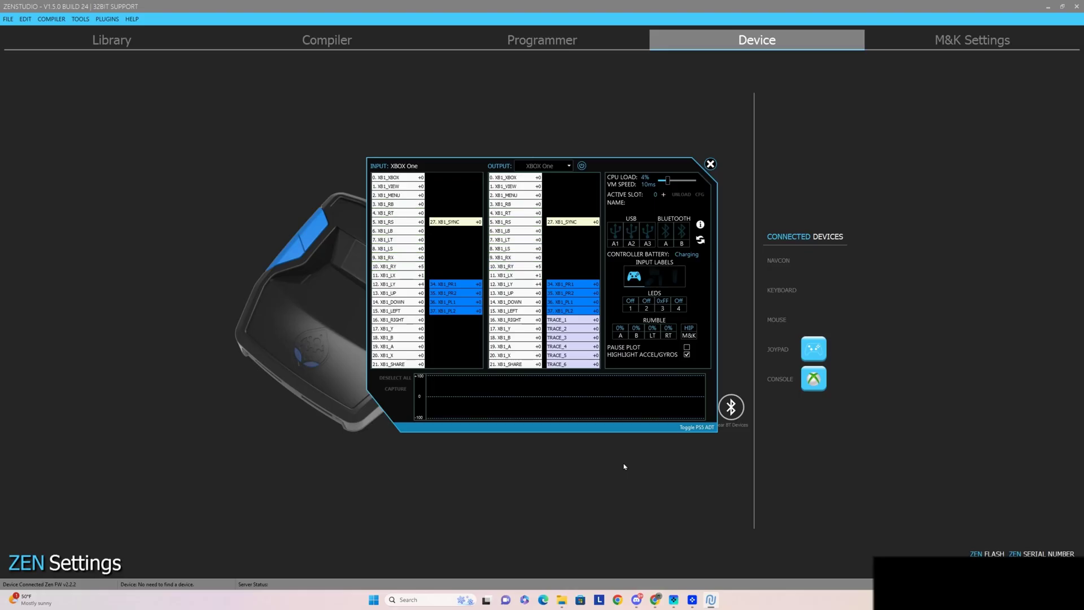
left_click(710, 164)
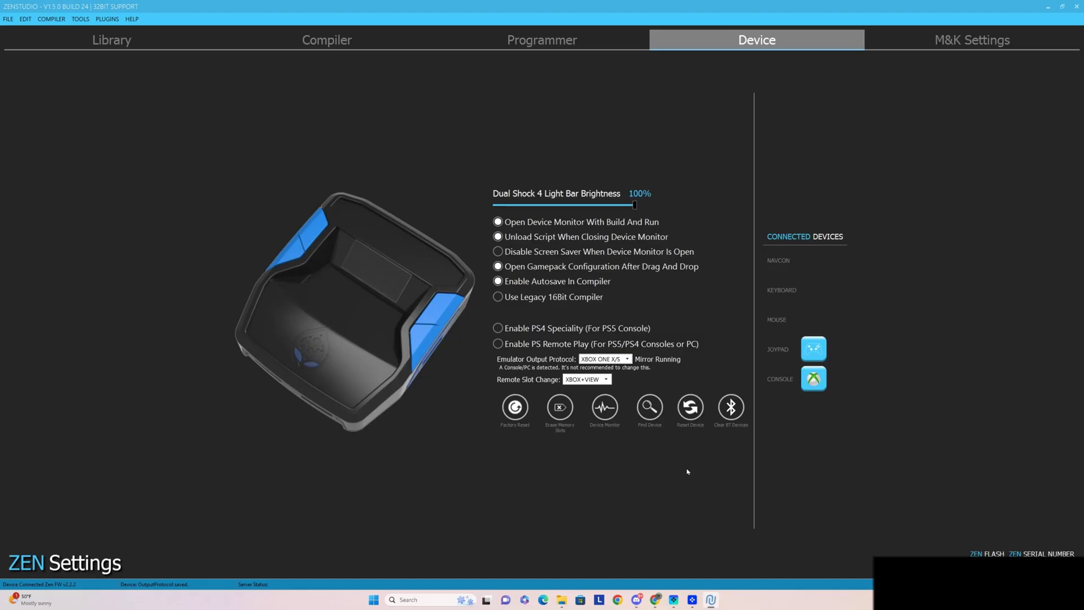
left_click(650, 408)
left_click(605, 408)
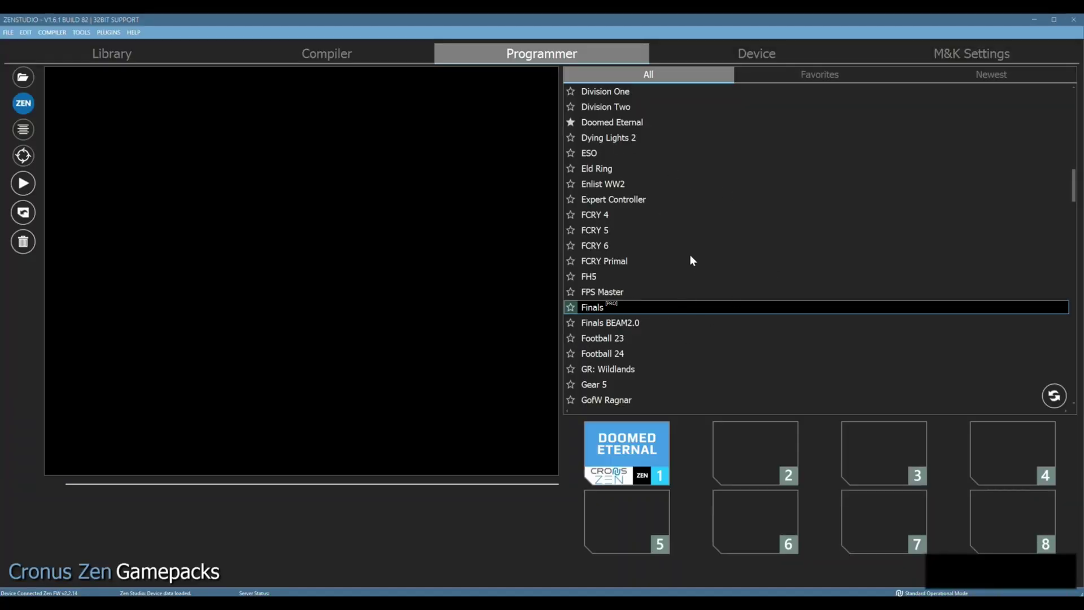
Scroll to Total Recoil and select it to show version 1.4, released 2023-12-24, size 29973
scroll(691, 255, "down", 20)
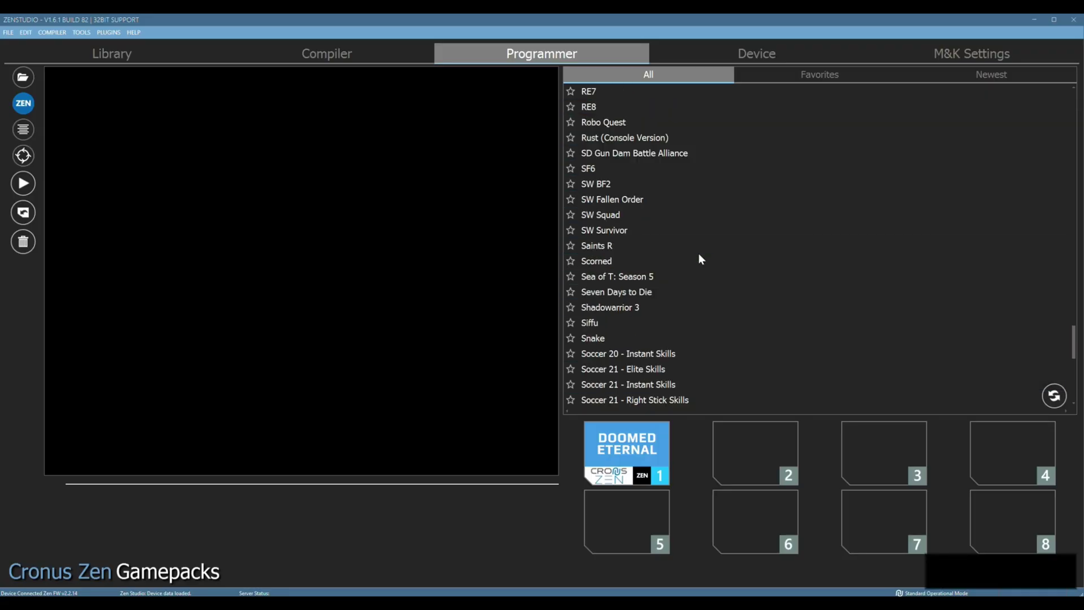
scroll(700, 255, "down", 8)
scroll(706, 257, "up", 3)
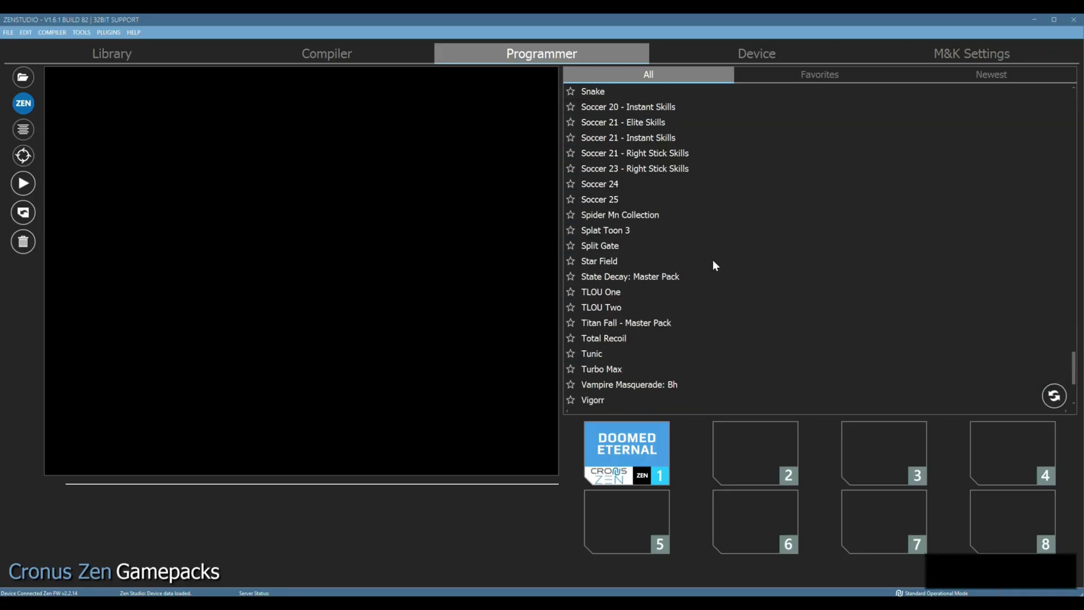
scroll(715, 262, "down", 1)
left_click(621, 295)
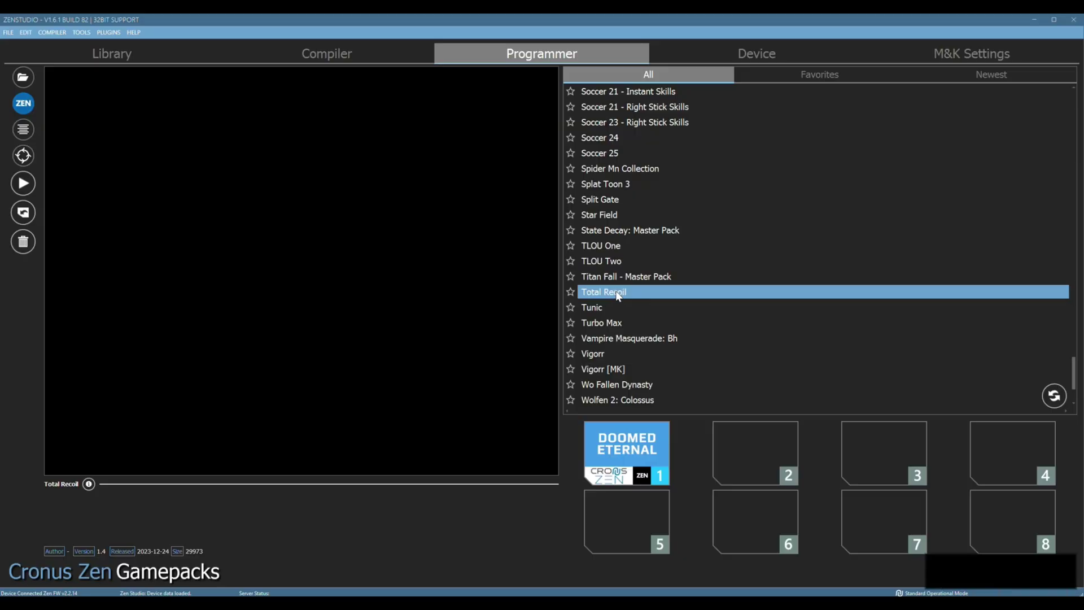
Load Total Recoil into slot 2 and set its Anti-Recoil to Inverted-Y
left_click_drag(617, 299, 745, 443)
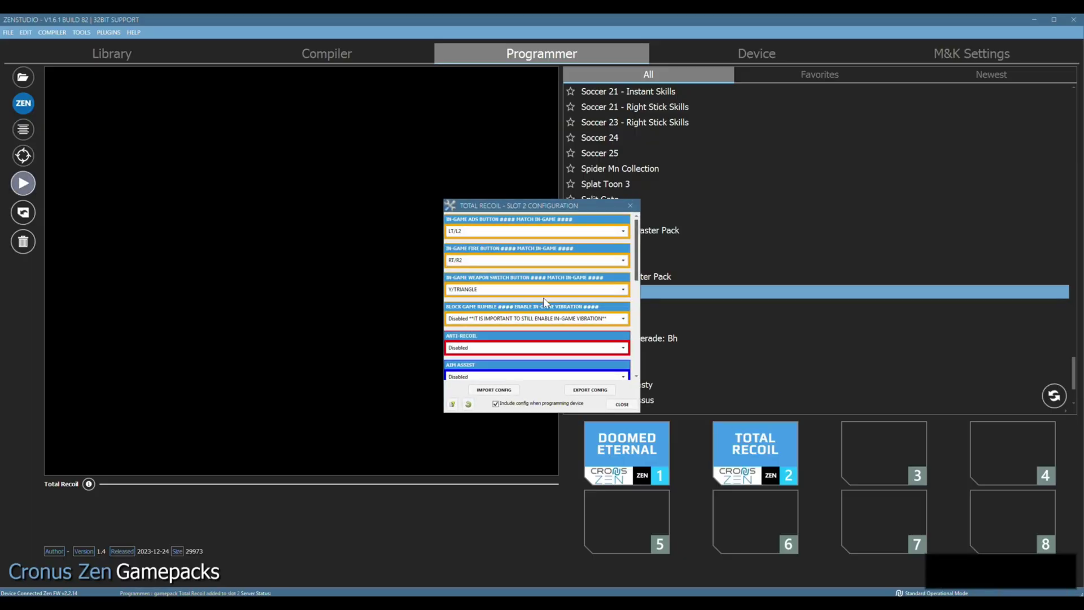
scroll(520, 324, "down", 1)
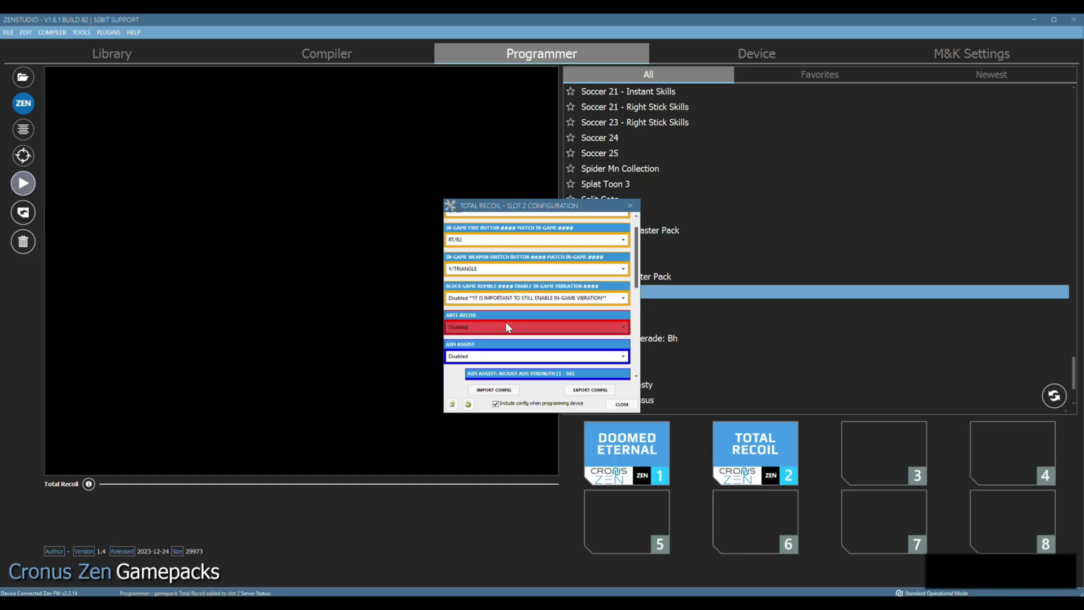
left_click(506, 323)
left_click(458, 358)
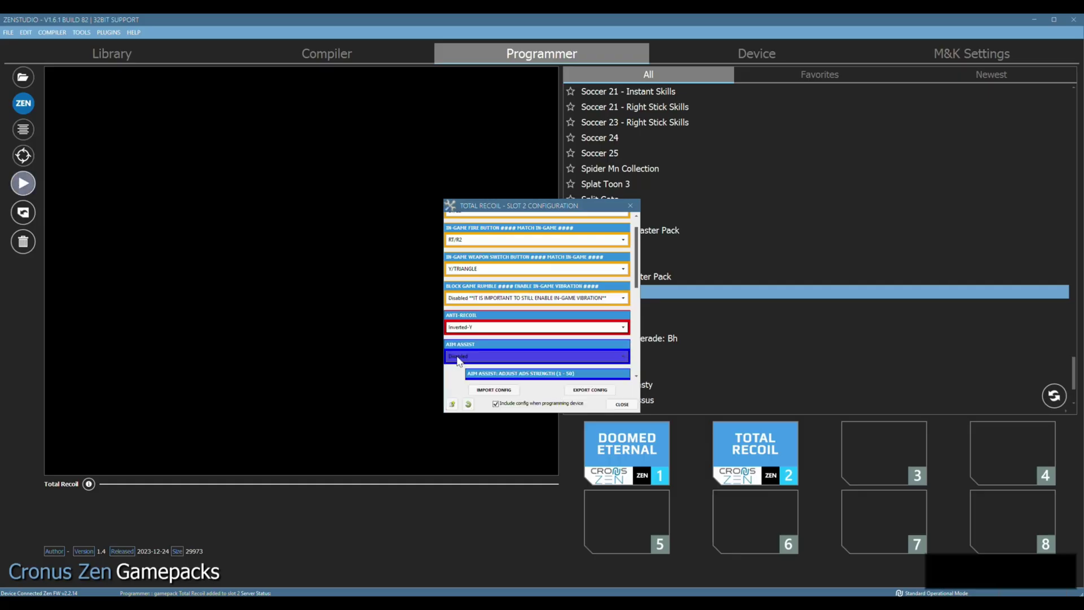
left_click(493, 330)
left_click(472, 351)
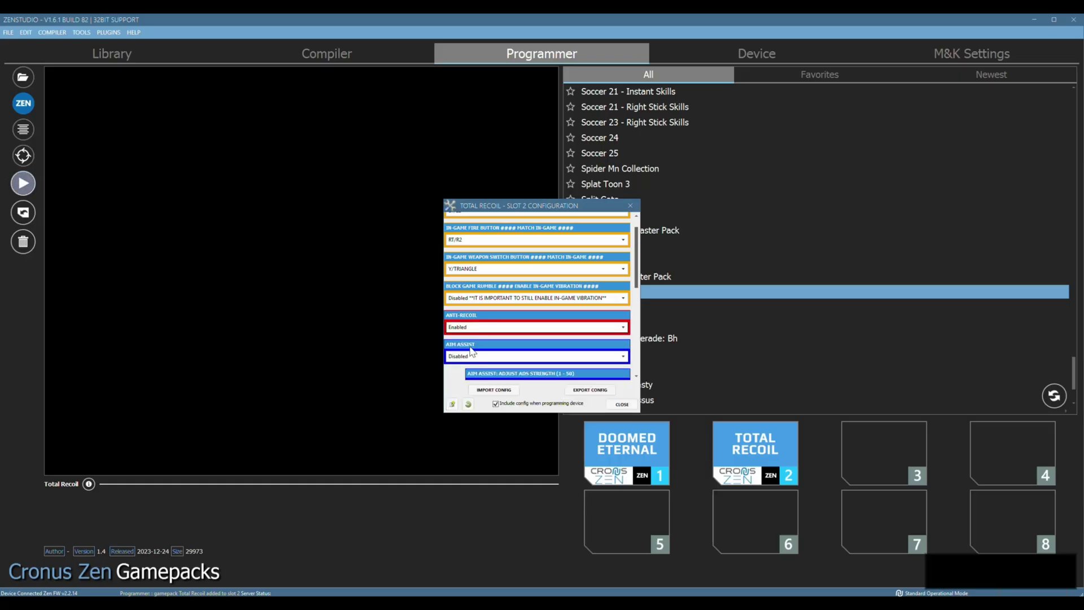
left_click(482, 328)
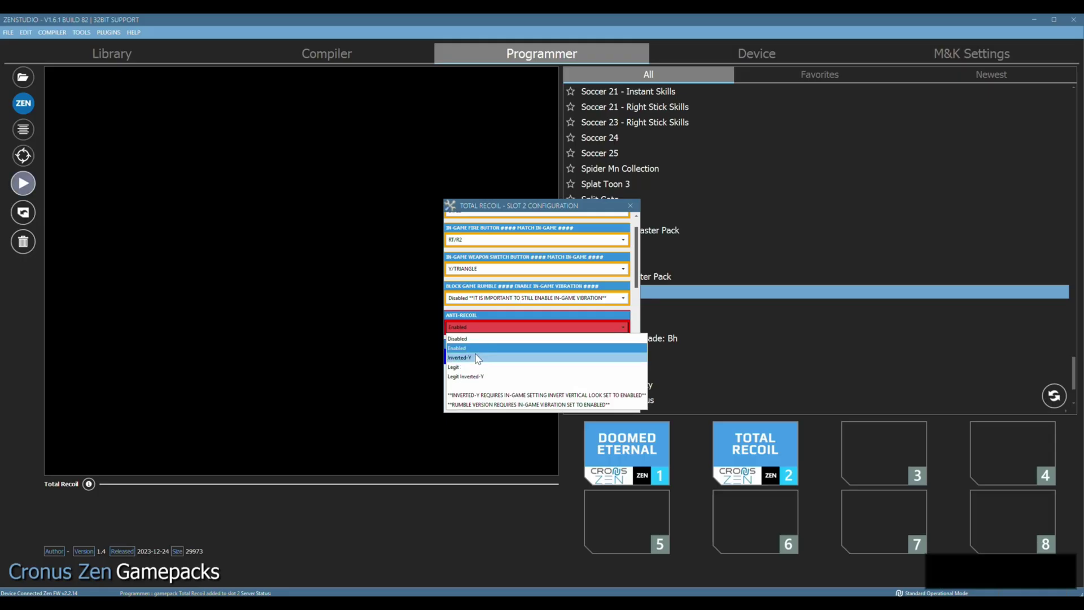
left_click(478, 358)
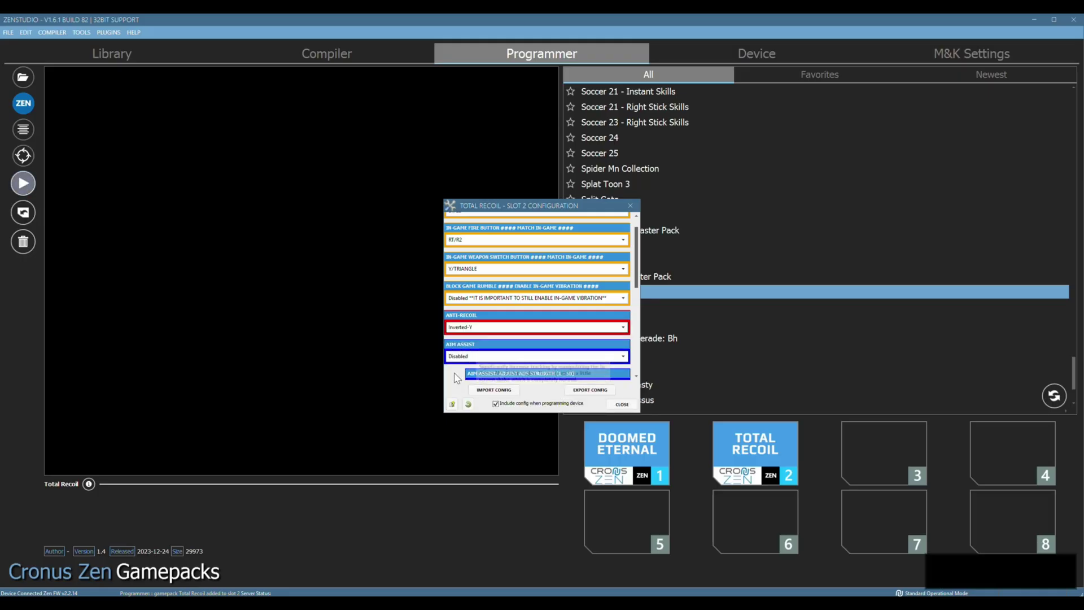
Set Aim Assist to Aim Assist Plus and raise the ADS strength slider to 20
scroll(459, 373, "down", 1)
left_click(486, 312)
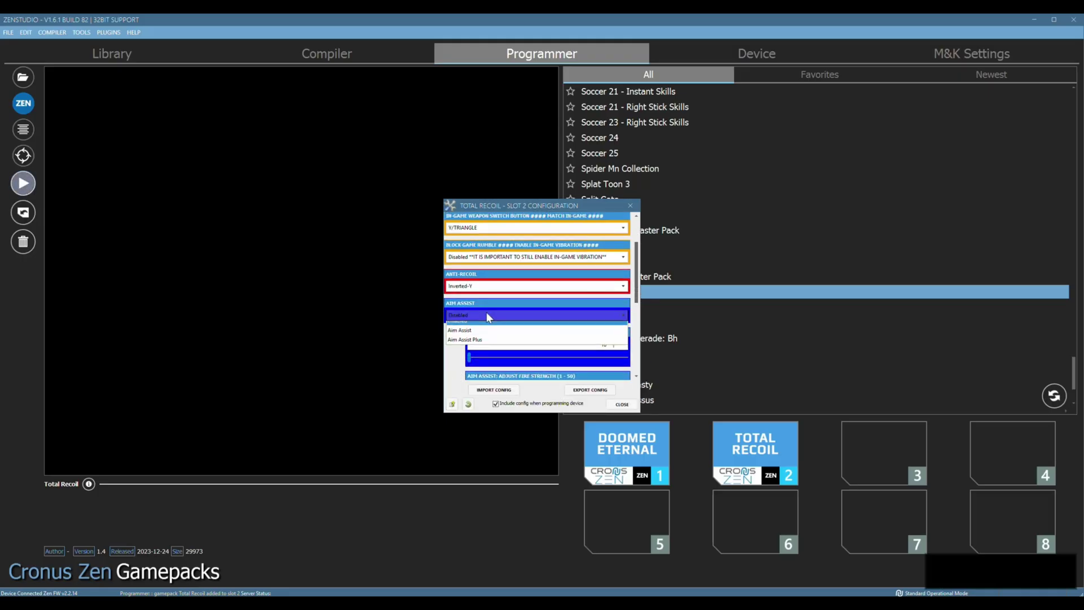
left_click(466, 346)
scroll(456, 359, "down", 1)
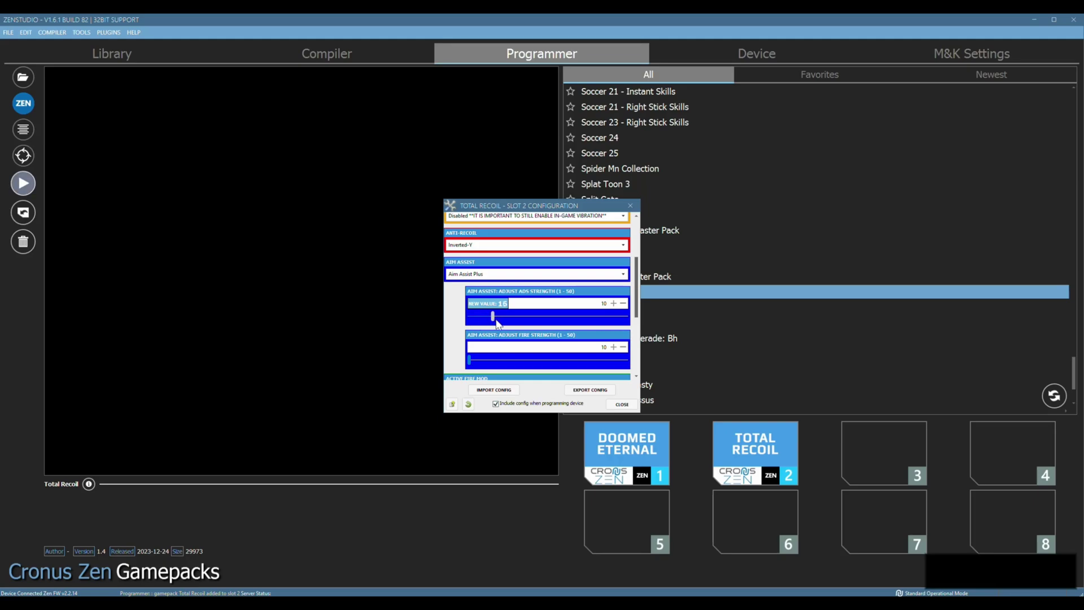
left_click_drag(510, 323, 513, 323)
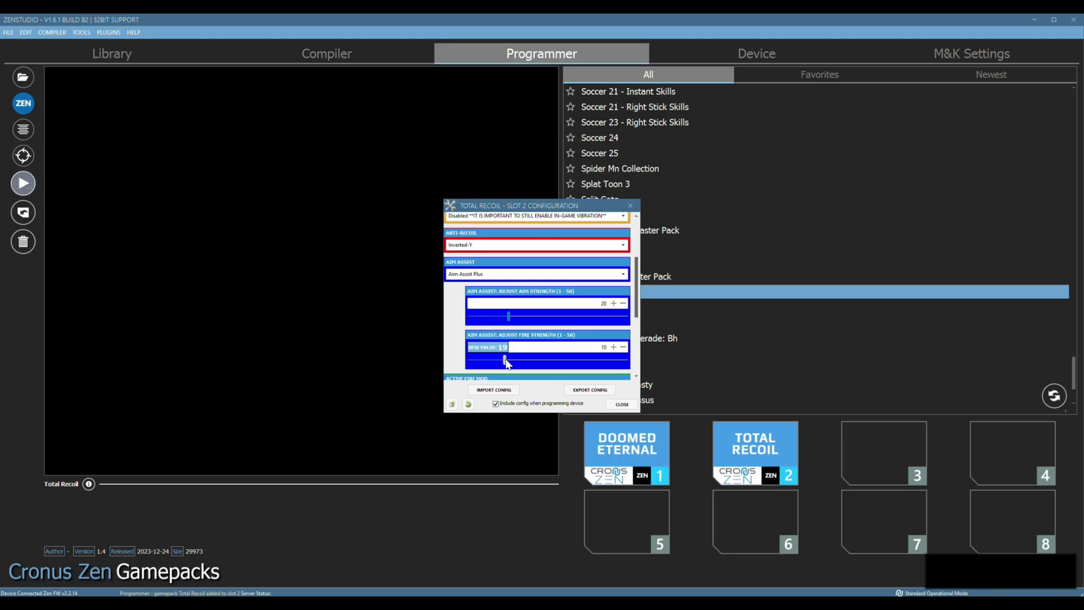